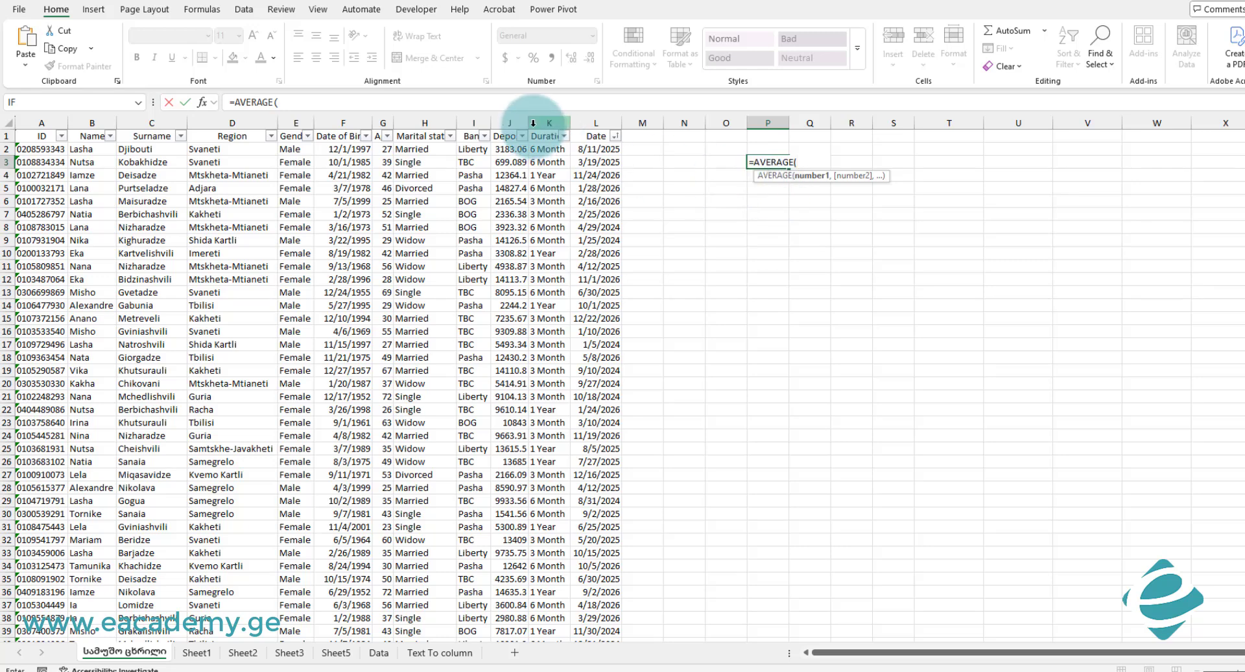
# Average the whole Deposit column J in cell P3 and clear that cell again.
pyautogui.click(504, 128)
pyautogui.press('Return')
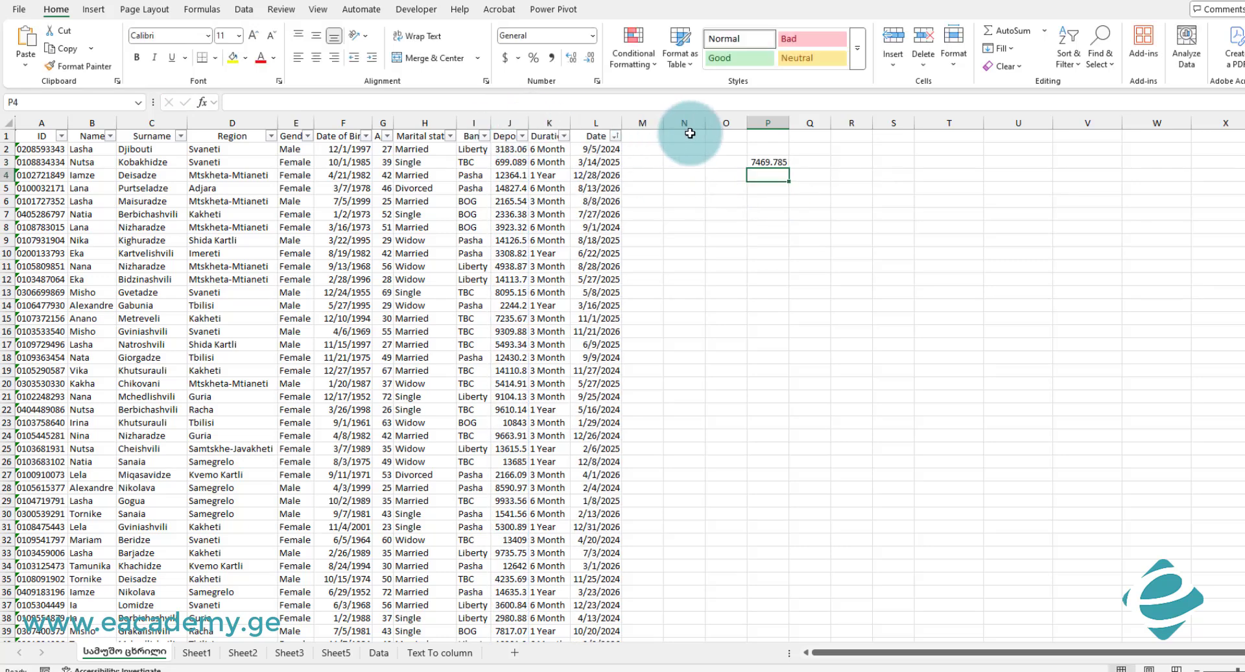
pyautogui.click(762, 160)
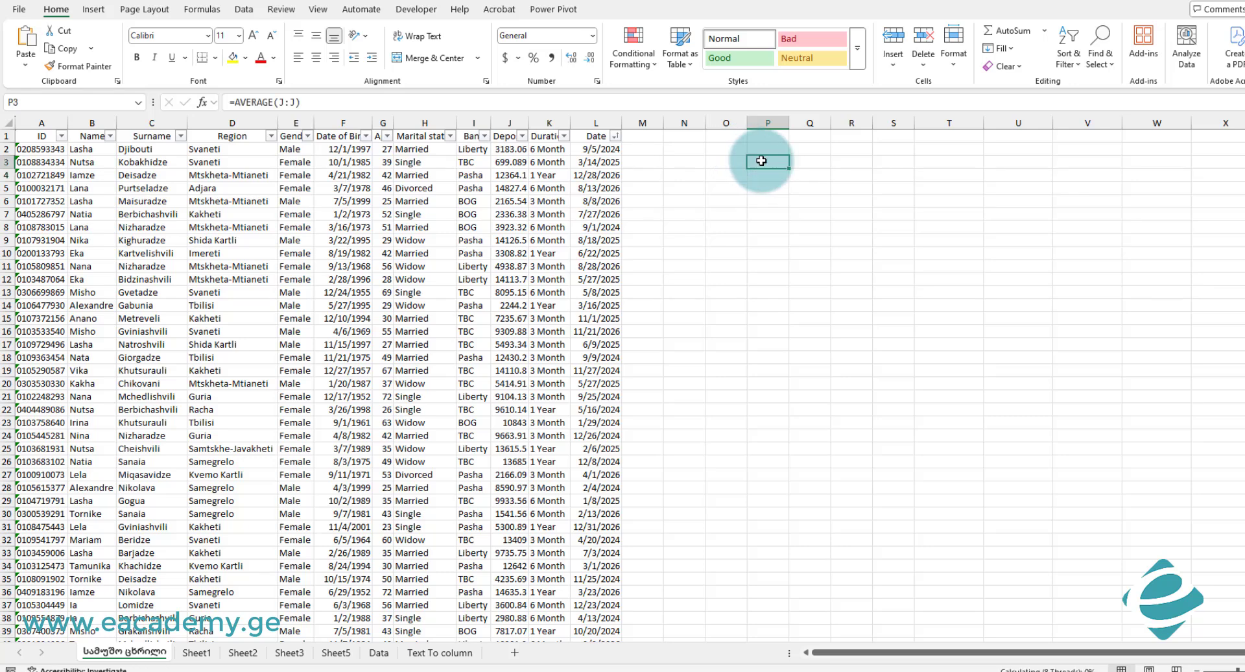
pyautogui.press('Delete')
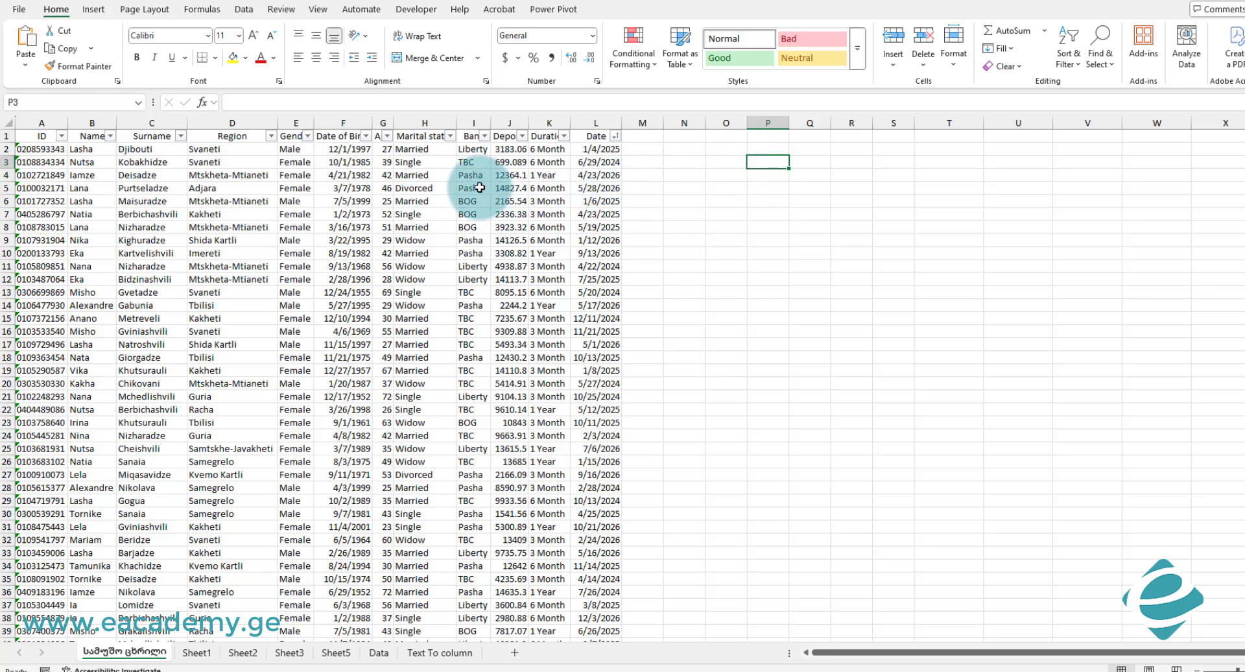
# Copy the bank name TBC into P2 and the gender Female into Q2 as the first pair of criteria.
pyautogui.click(472, 161)
pyautogui.hotkey('ctrl', 'c')
pyautogui.click(758, 150)
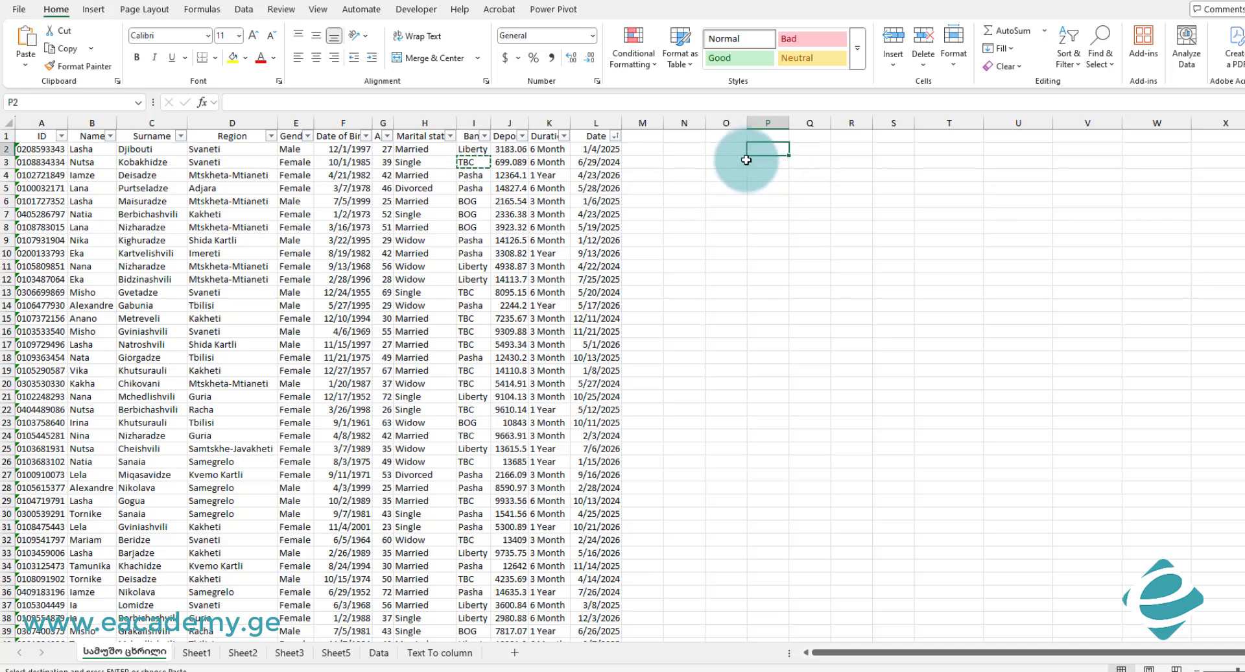
pyautogui.hotkey('ctrl', 'v')
pyautogui.click(295, 162)
pyautogui.hotkey('ctrl', 'c')
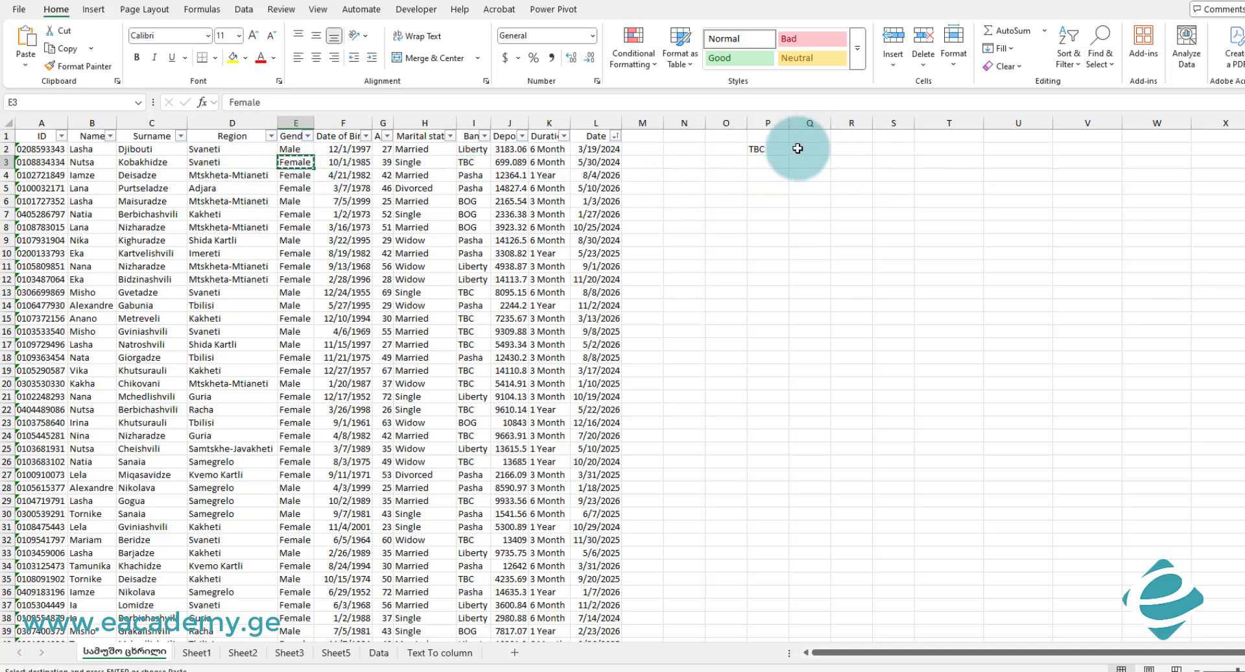
pyautogui.click(797, 149)
pyautogui.hotkey('ctrl', 'v')
# Copy the bank name BOG into P3 and the gender Male into Q3 as the second pair of criteria.
pyautogui.click(471, 201)
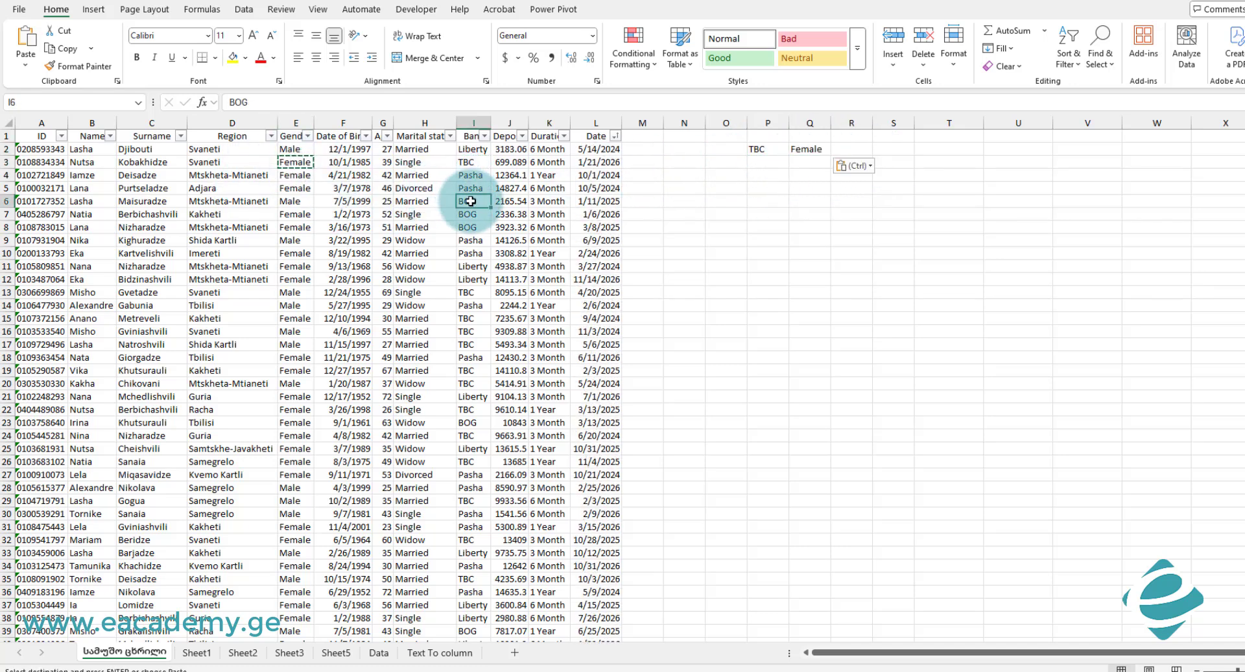
pyautogui.hotkey('ctrl', 'c')
pyautogui.click(769, 162)
pyautogui.hotkey('ctrl', 'v')
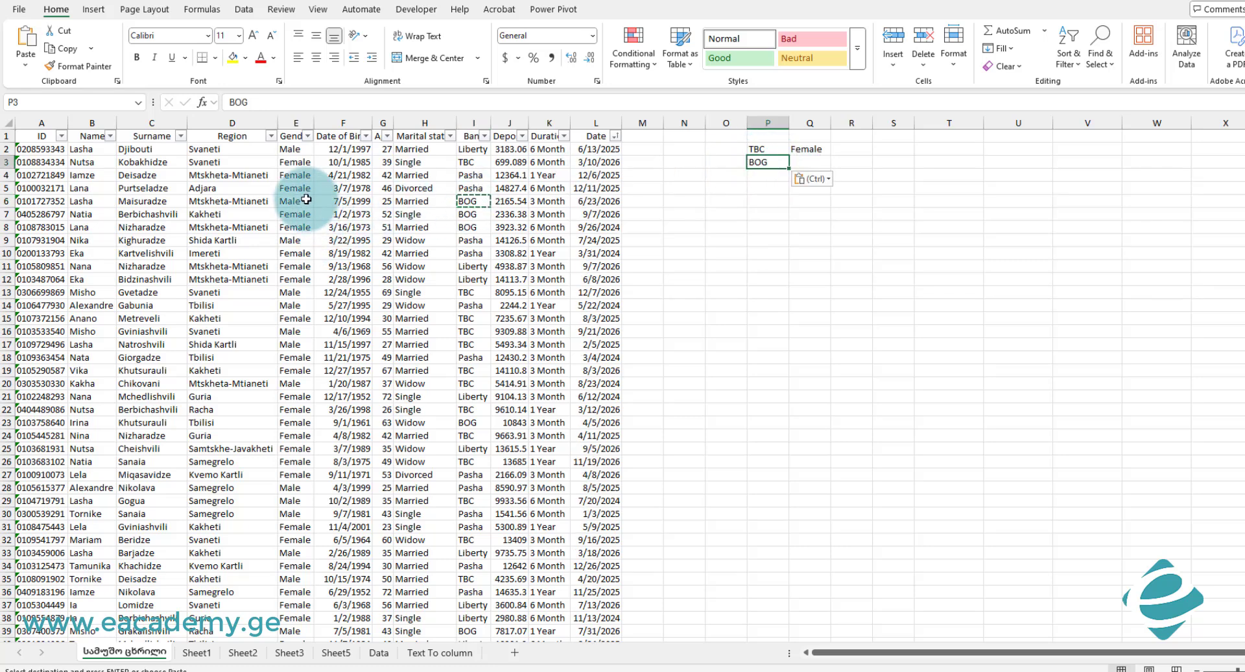
pyautogui.click(306, 200)
pyautogui.hotkey('ctrl', 'c')
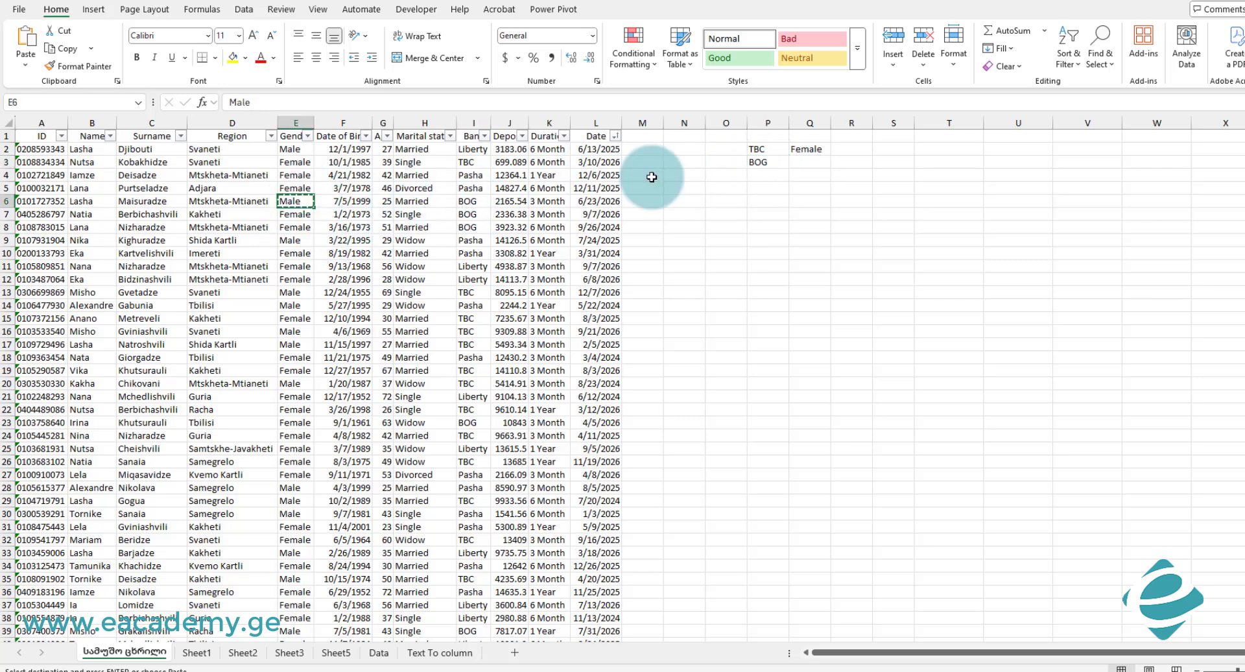
pyautogui.click(811, 159)
pyautogui.hotkey('ctrl', 'v')
# Start an AVERAGEIFS formula in R2, open its function arguments and set the average range to the Deposit column J:J.
pyautogui.click(859, 147)
pyautogui.write('=')
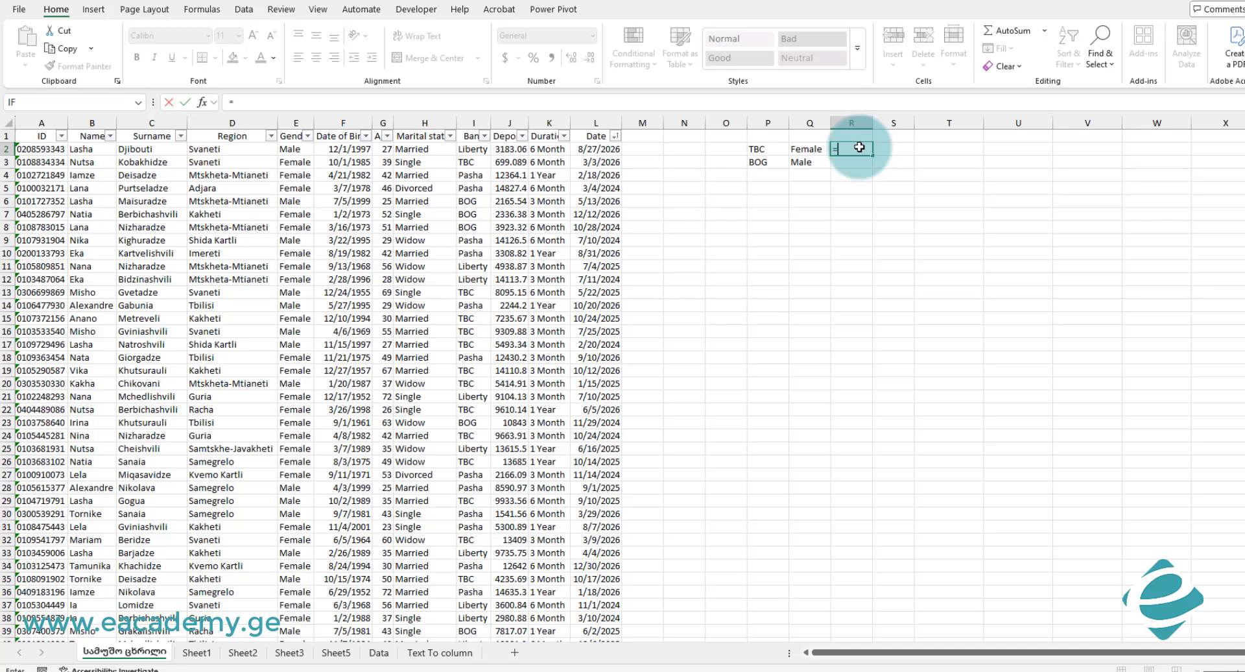
pyautogui.write('av')
pyautogui.press('Down')
pyautogui.press('Down')
pyautogui.press('Down')
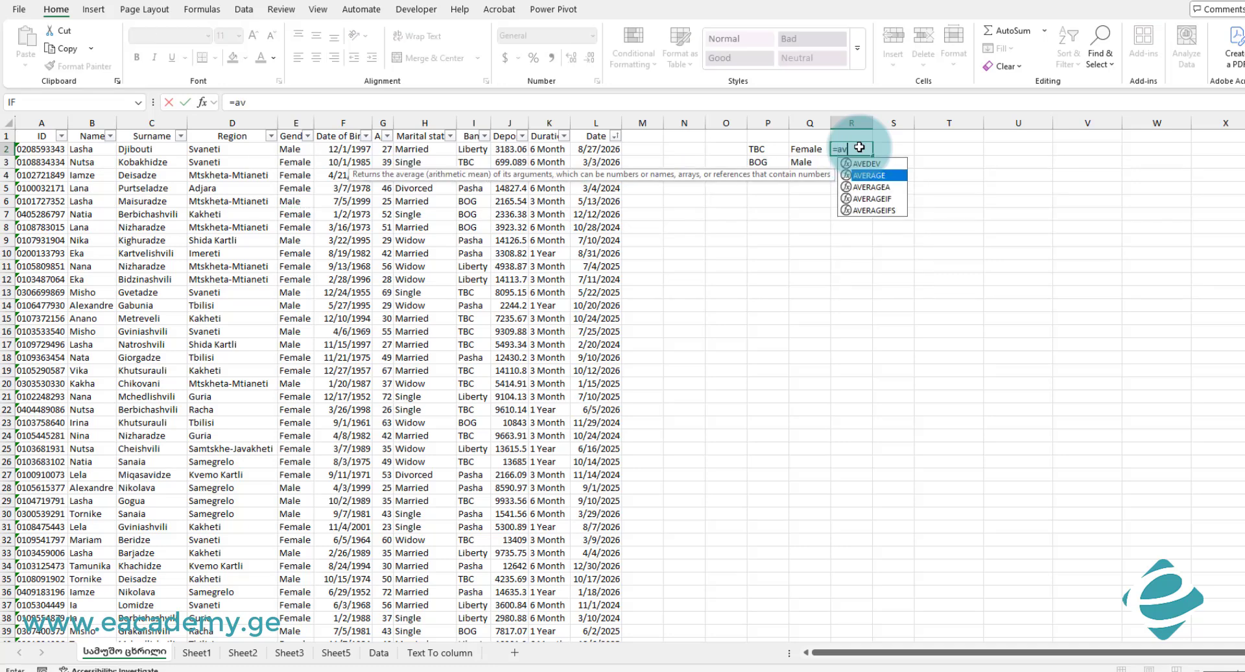
pyautogui.press('Down')
pyautogui.press('Tab')
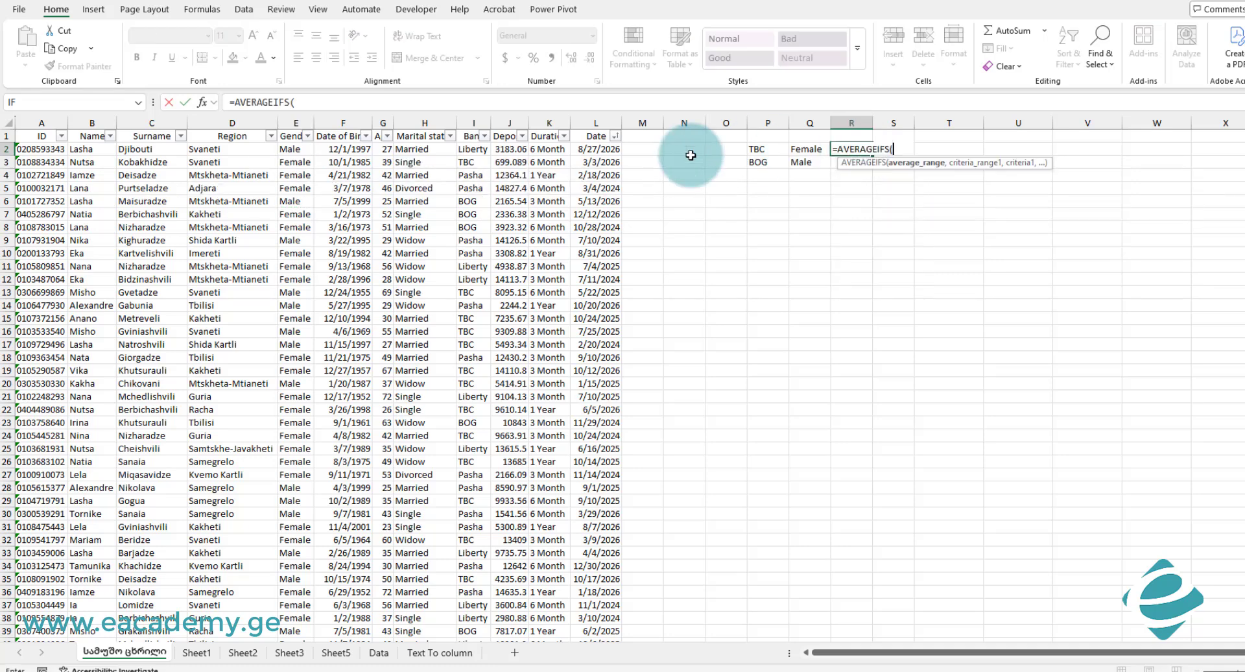
pyautogui.click(201, 102)
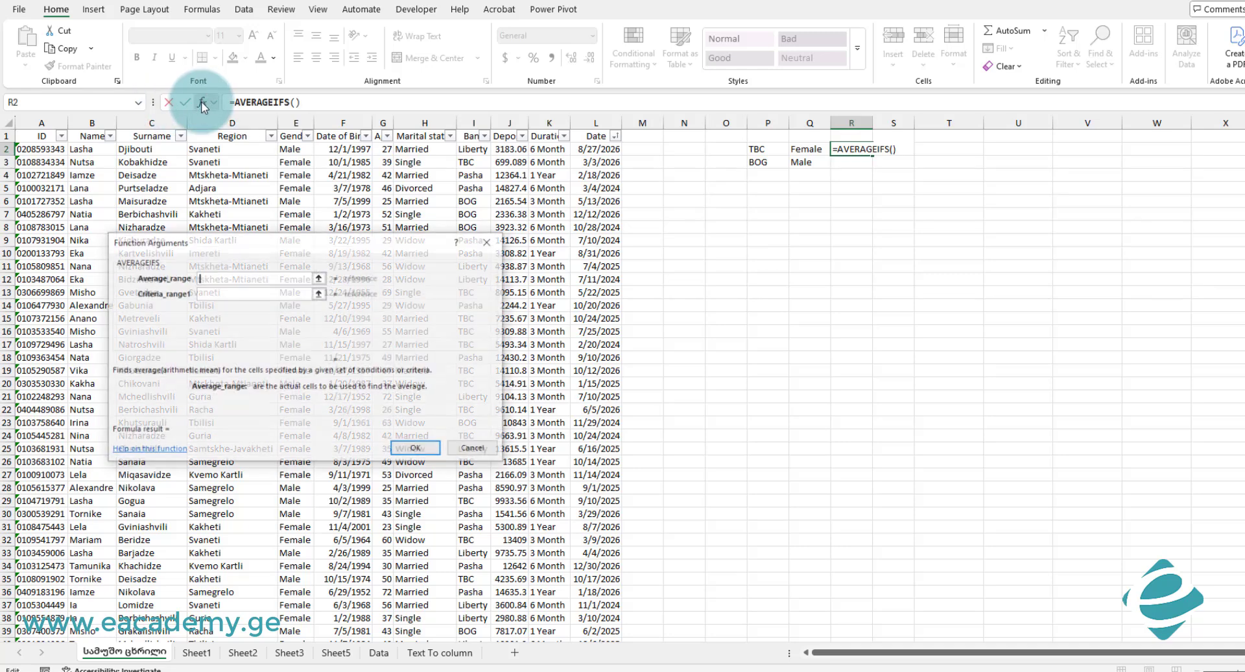
pyautogui.click(506, 122)
pyautogui.press('Tab')
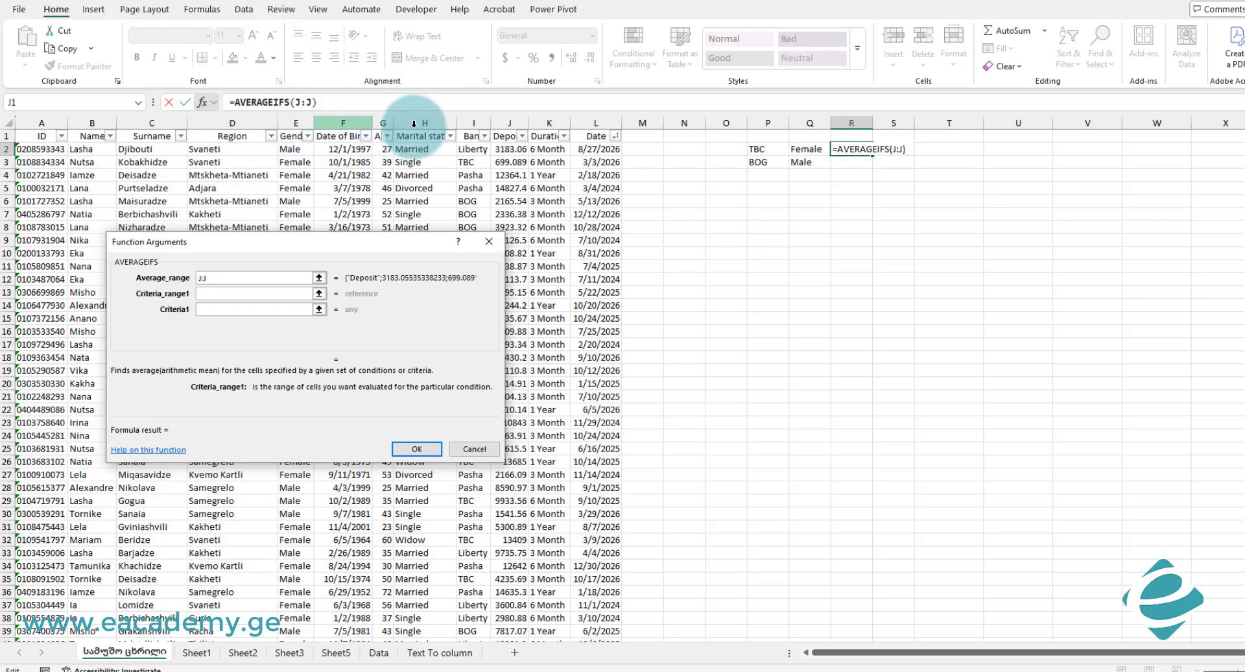
# Complete the AVERAGEIFS in R2 with Bank column I:I matching P2 and Gender column E:E matching Q2.
pyautogui.click(474, 122)
pyautogui.press('Tab')
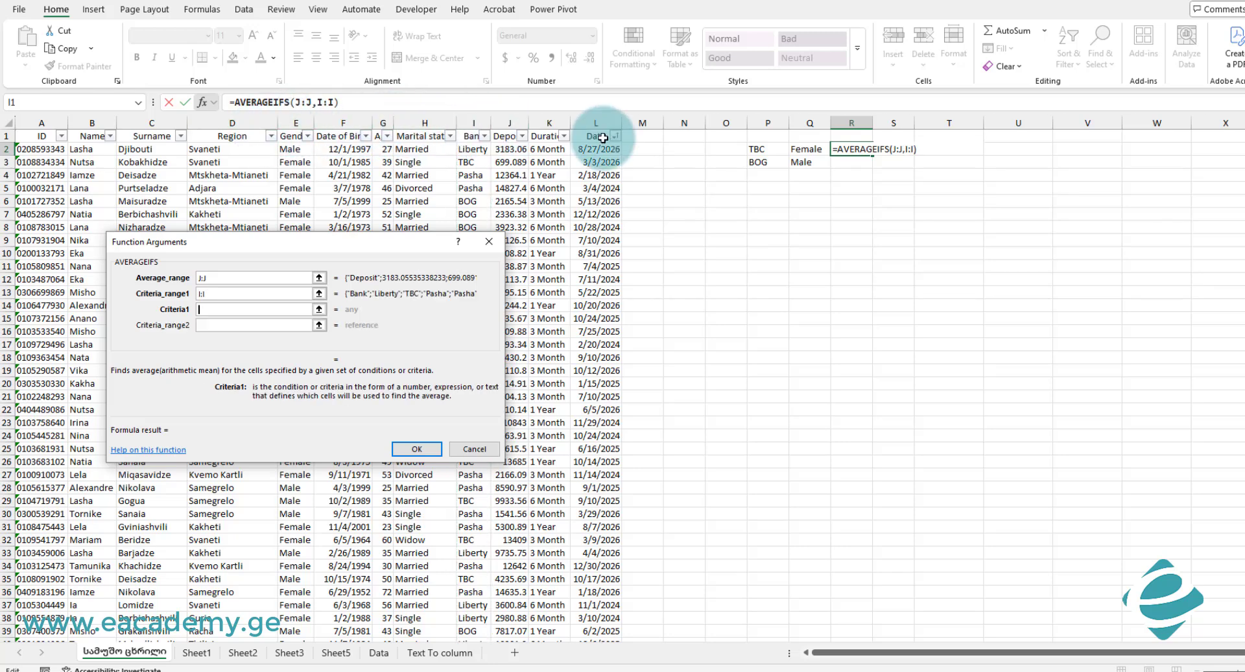
pyautogui.click(761, 149)
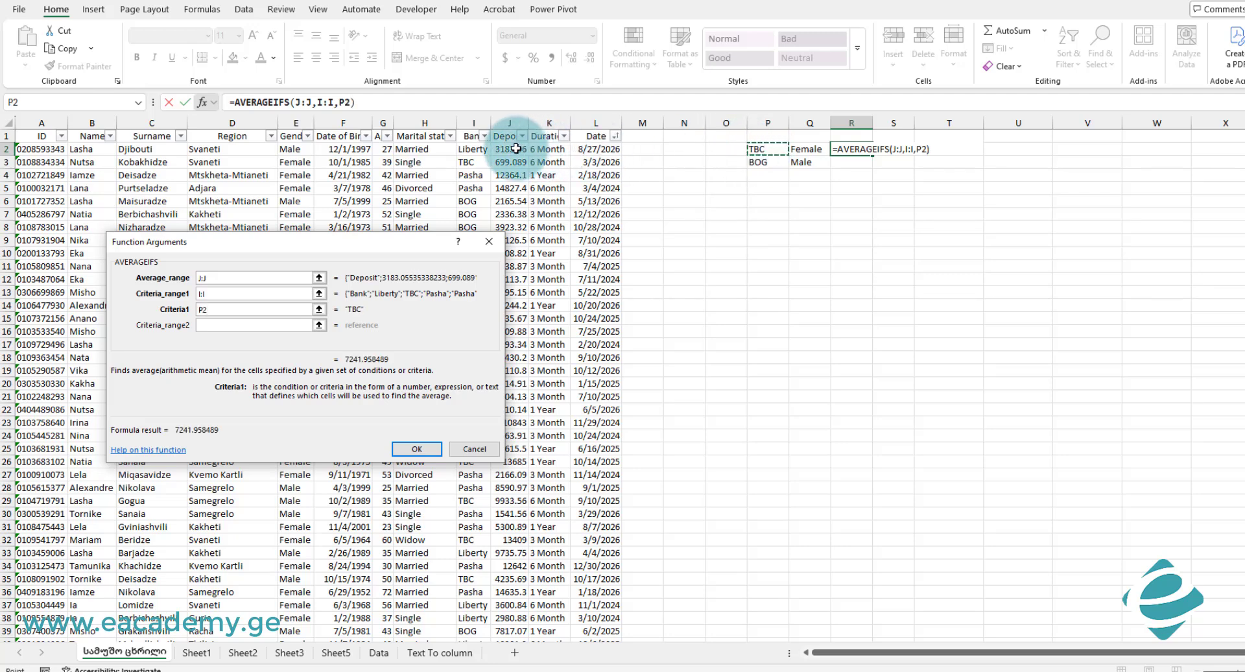
pyautogui.press('Tab')
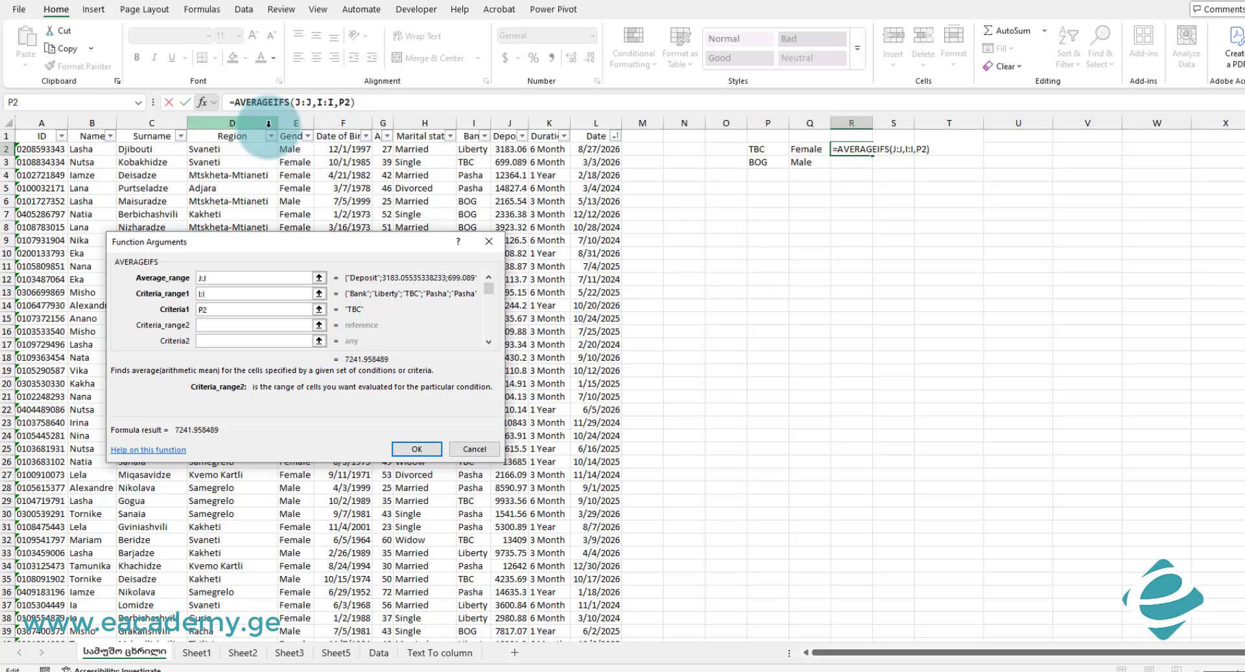
pyautogui.click(298, 123)
pyautogui.press('Tab')
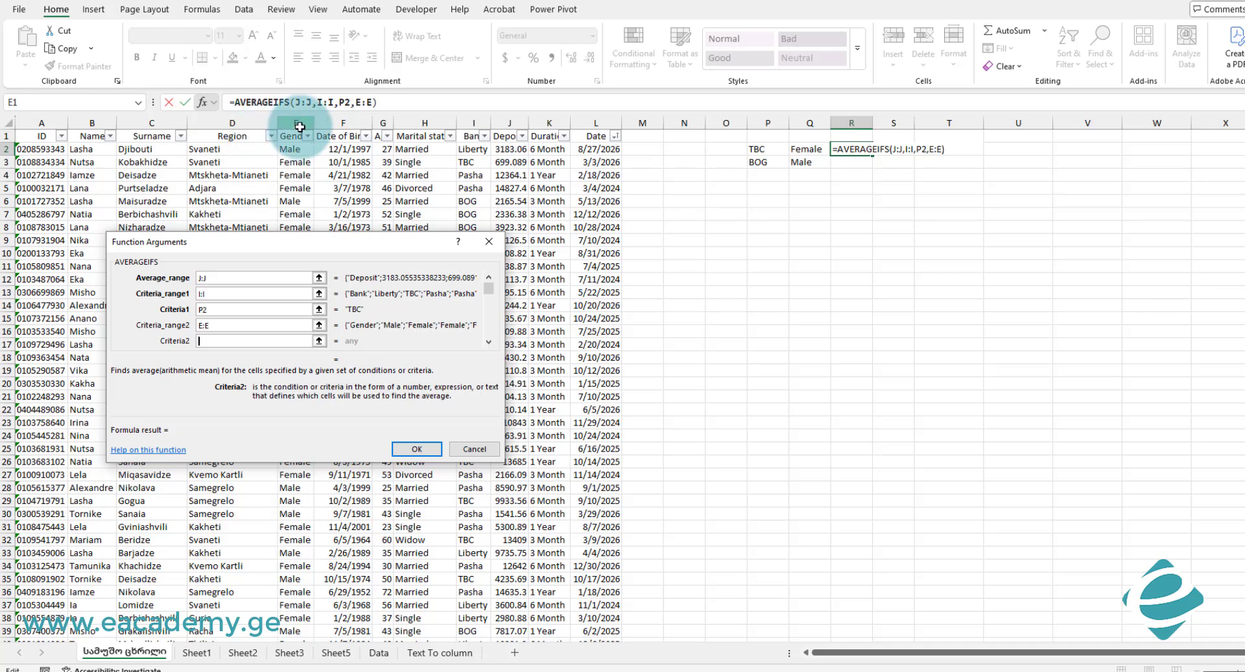
pyautogui.click(804, 150)
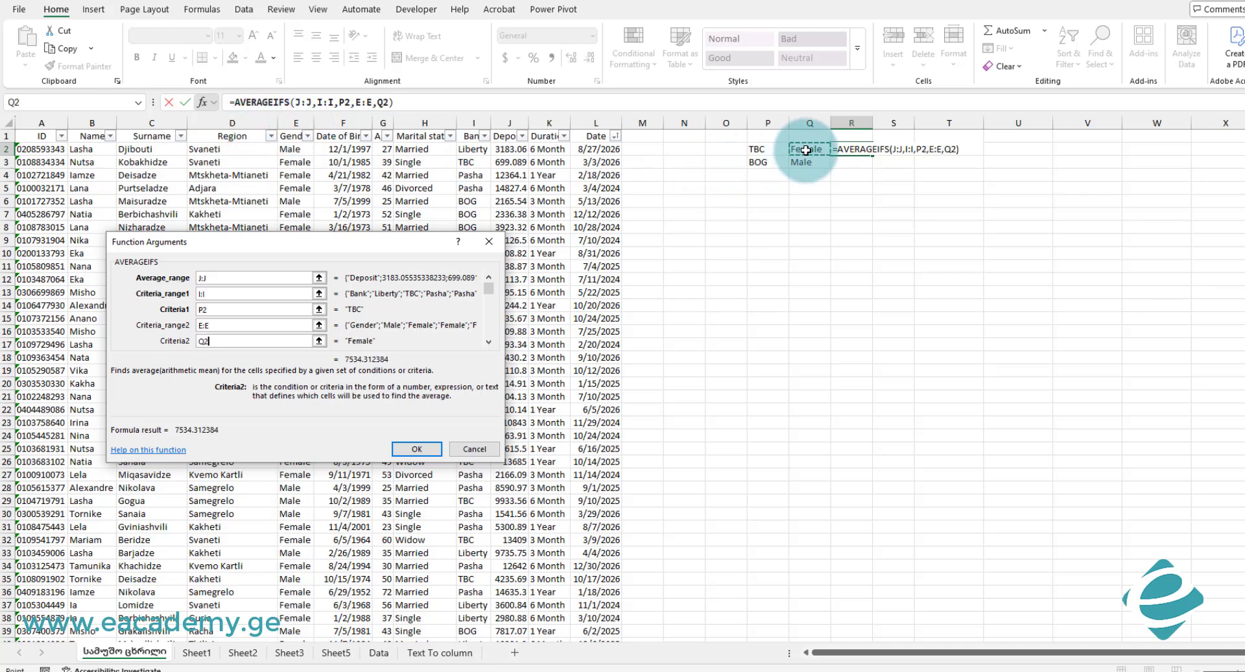
pyautogui.press('Return')
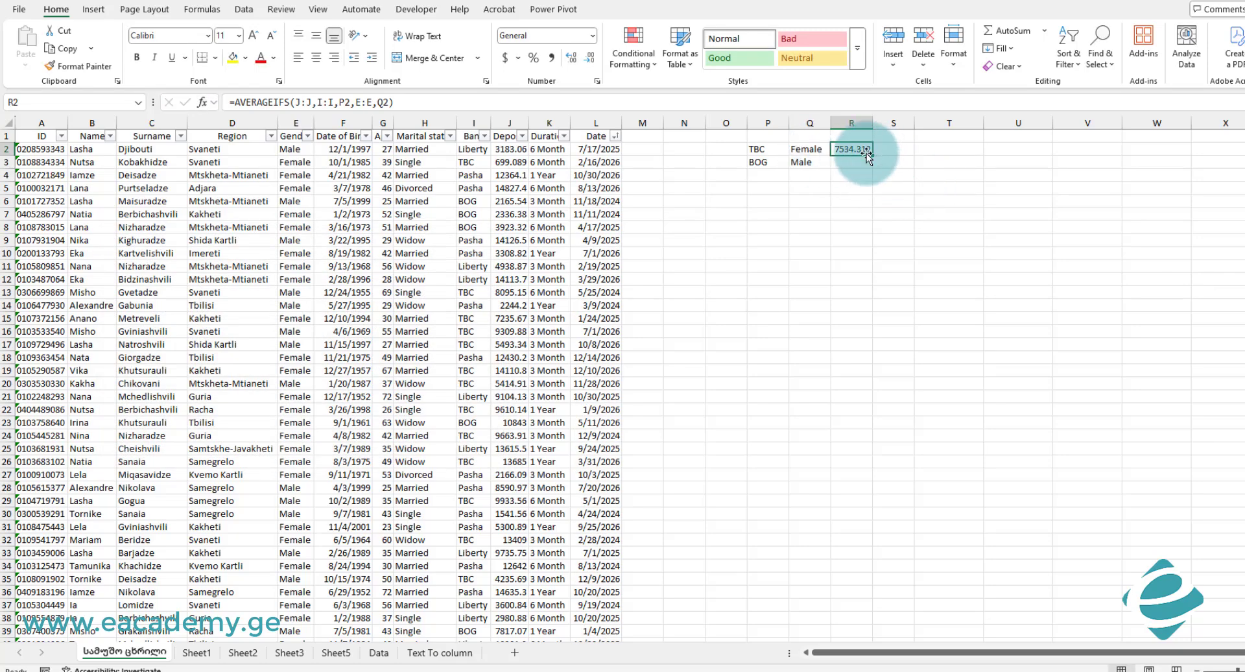
# Fill the AVERAGEIFS formula from R2 down to R3 and check the copied formula's references.
pyautogui.moveTo(873, 157); pyautogui.dragTo(871, 170)
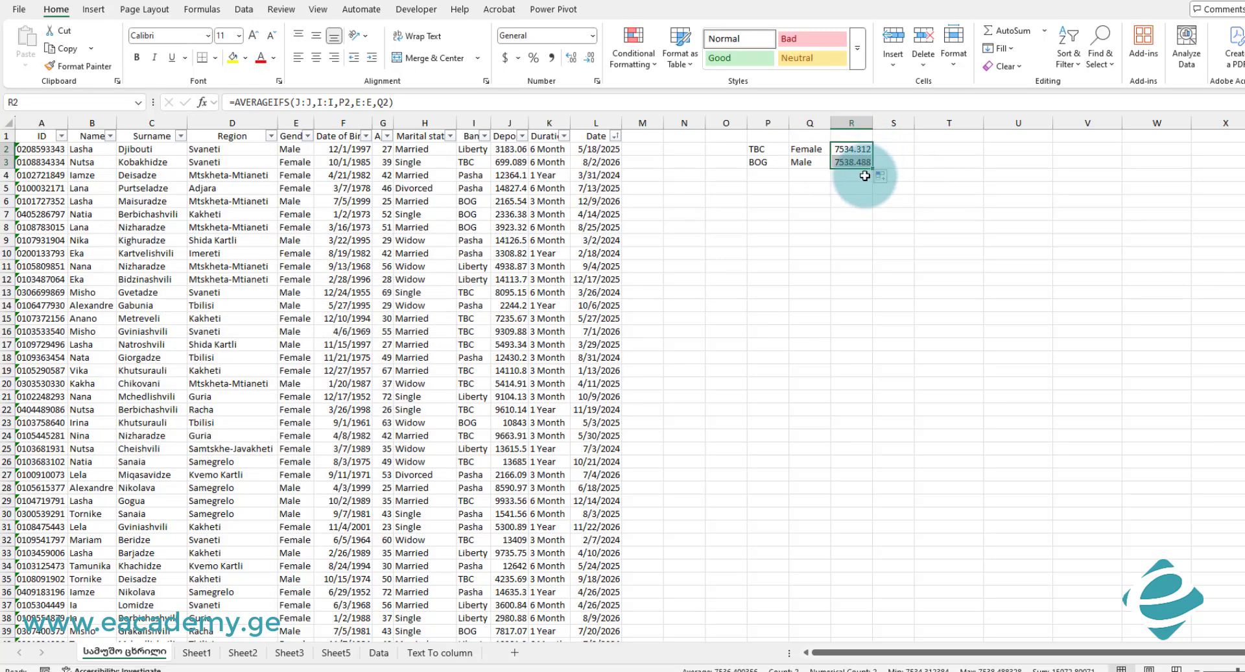
pyautogui.click(858, 172)
pyautogui.doubleClick(857, 160)
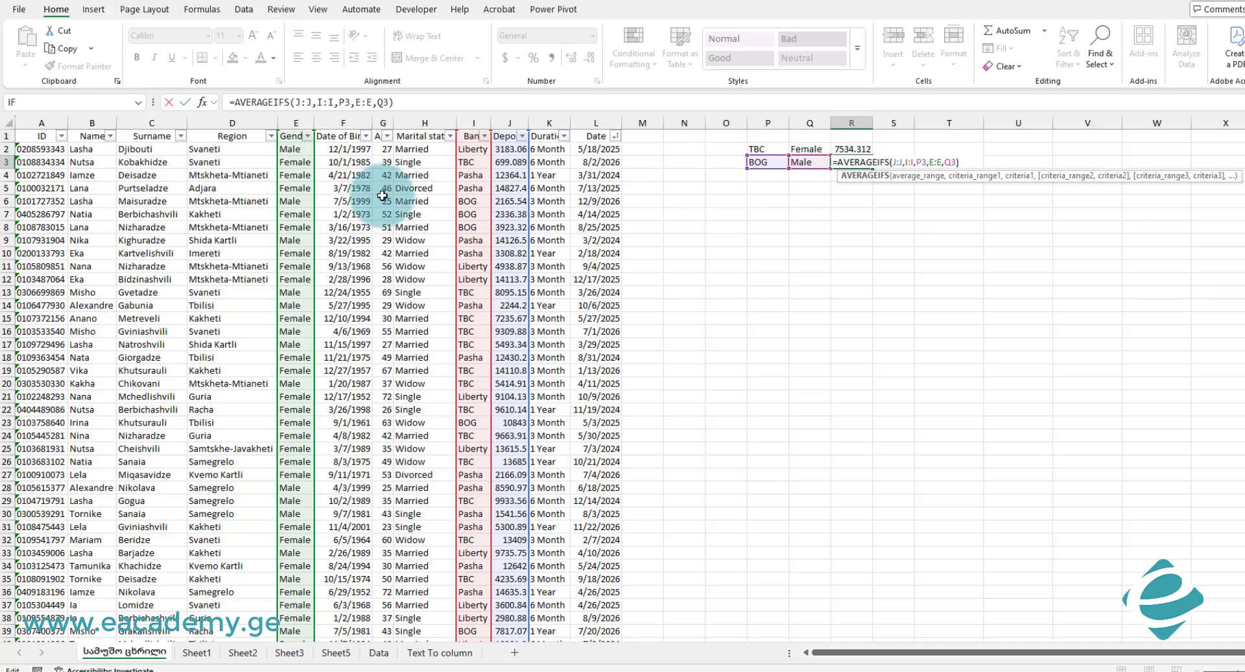
pyautogui.press('Return')
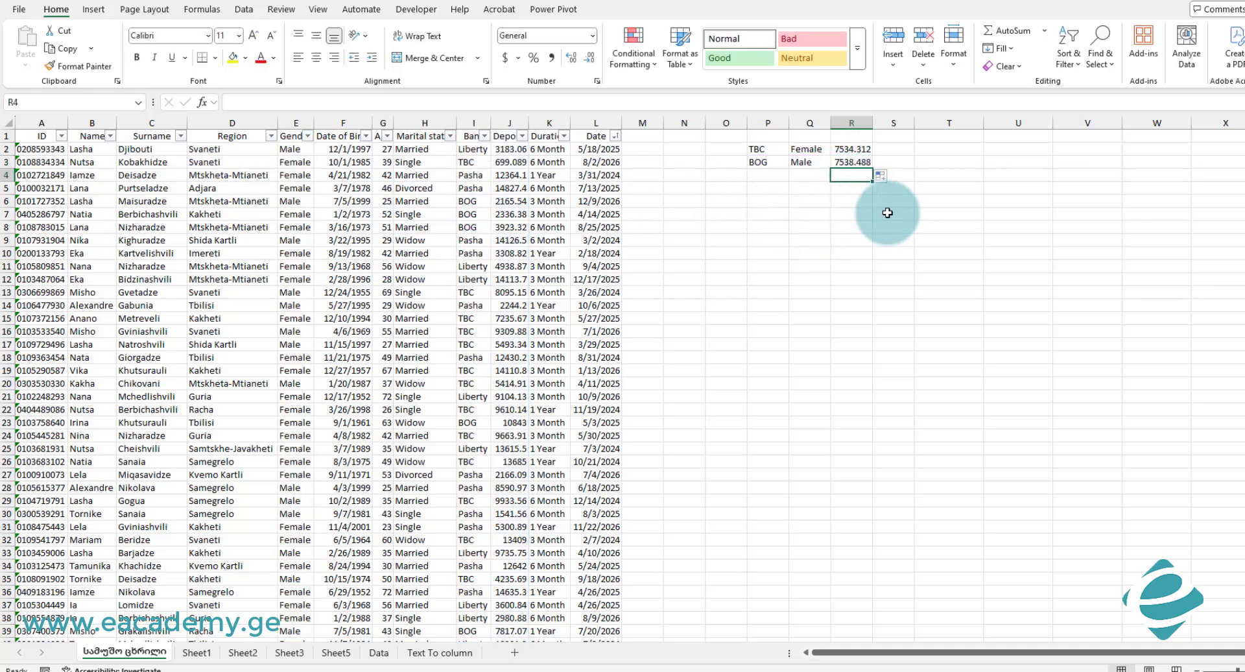
# Average the two results in R4 with =AVERAGE(R2:R3).
pyautogui.write('=aver')
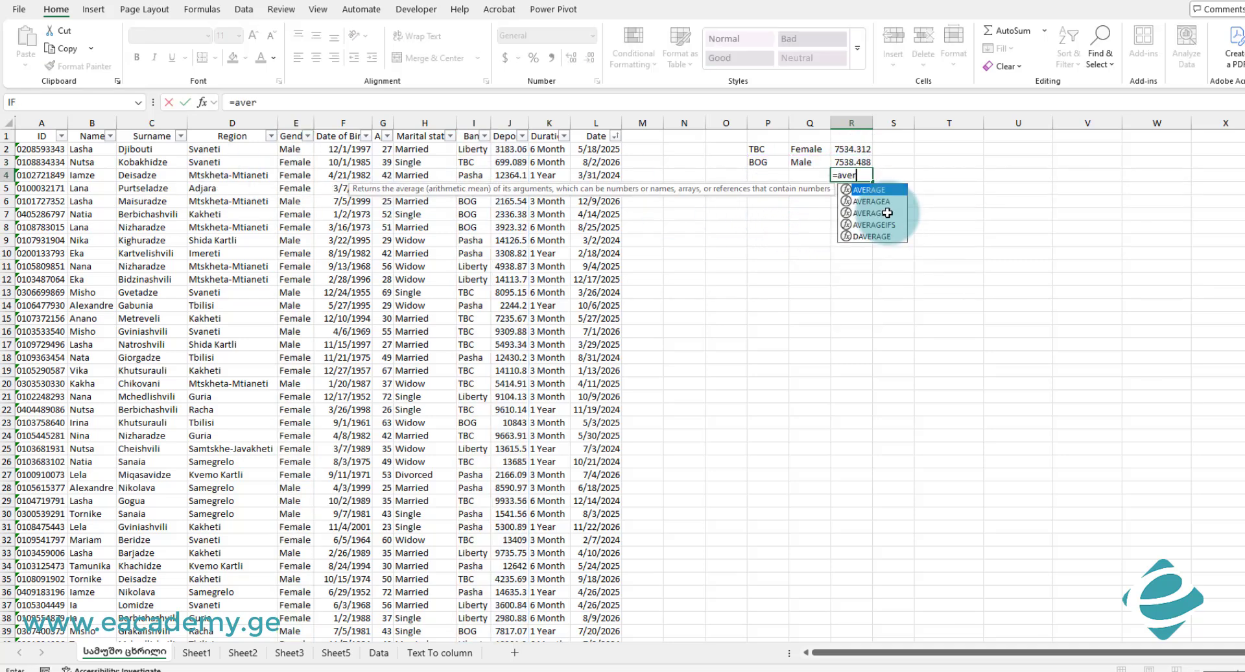
pyautogui.press('Tab')
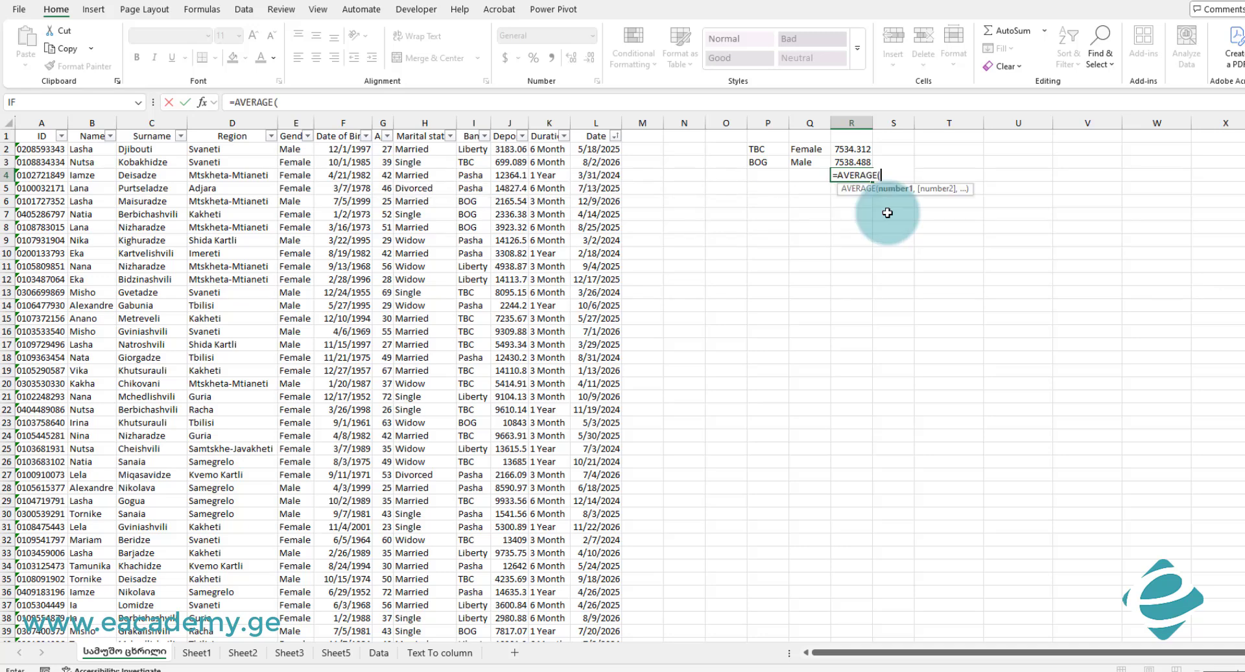
pyautogui.moveTo(862, 153); pyautogui.dragTo(860, 158)
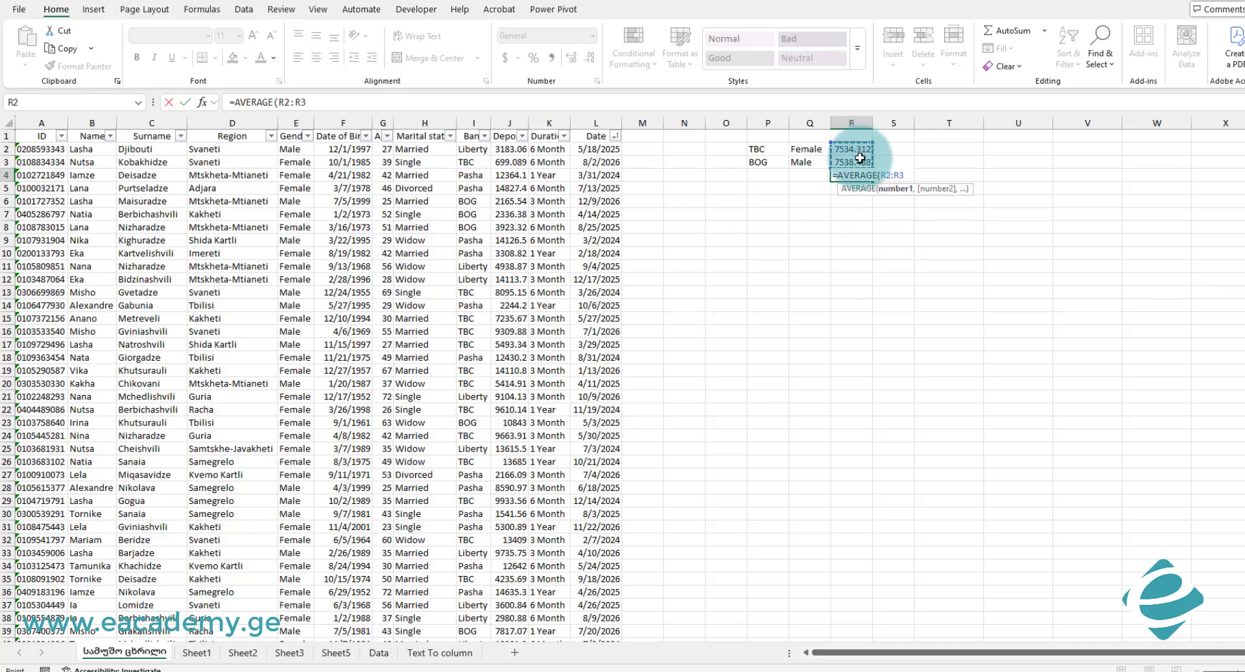
pyautogui.press('Return')
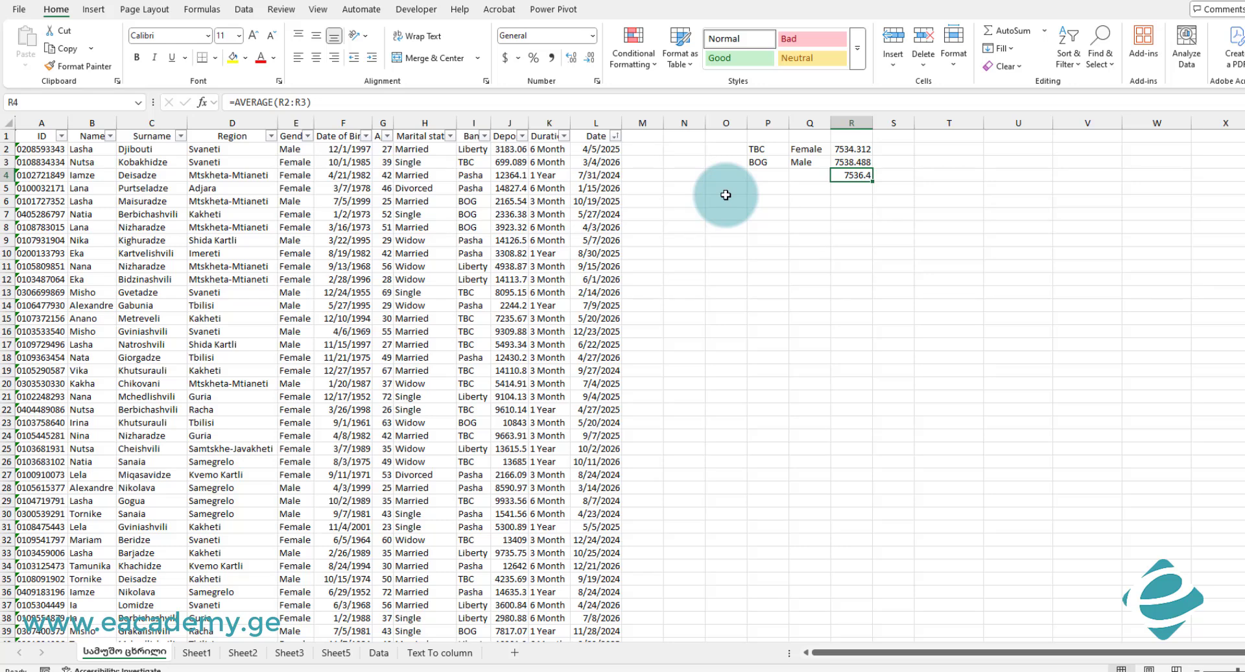
# Write the test =AND(I2=$P$2,E2=$Q$2) in M2, using absolute references for the bank and gender criteria.
pyautogui.click(640, 148)
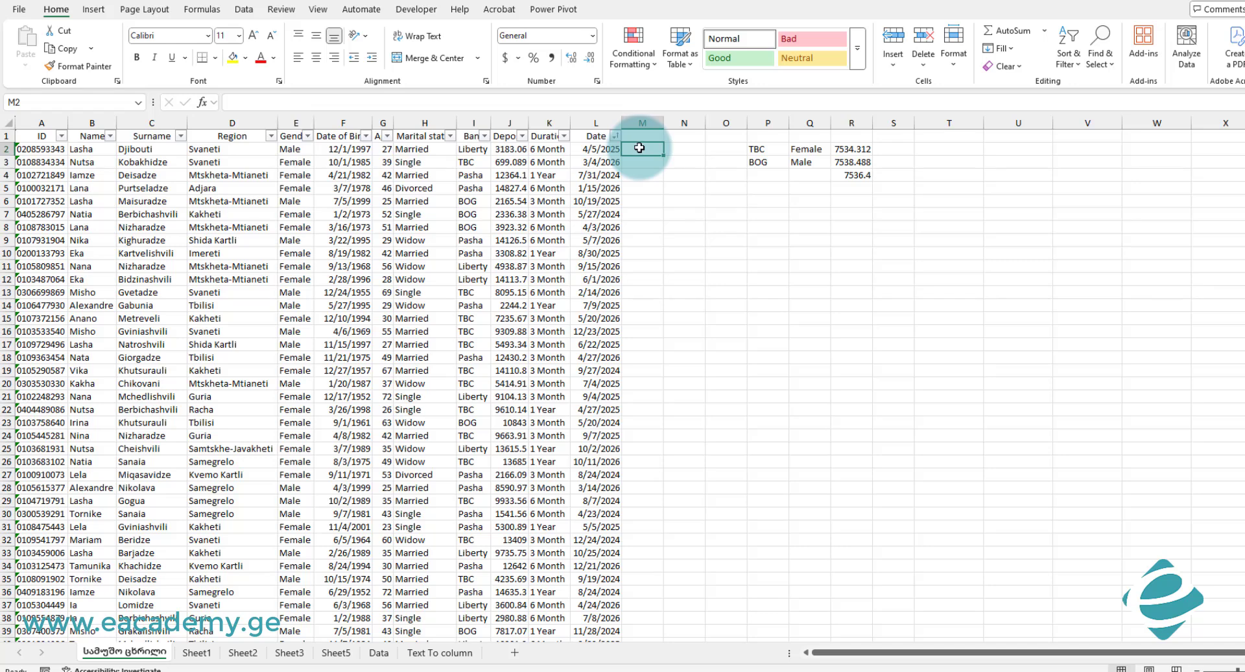
pyautogui.write('=and')
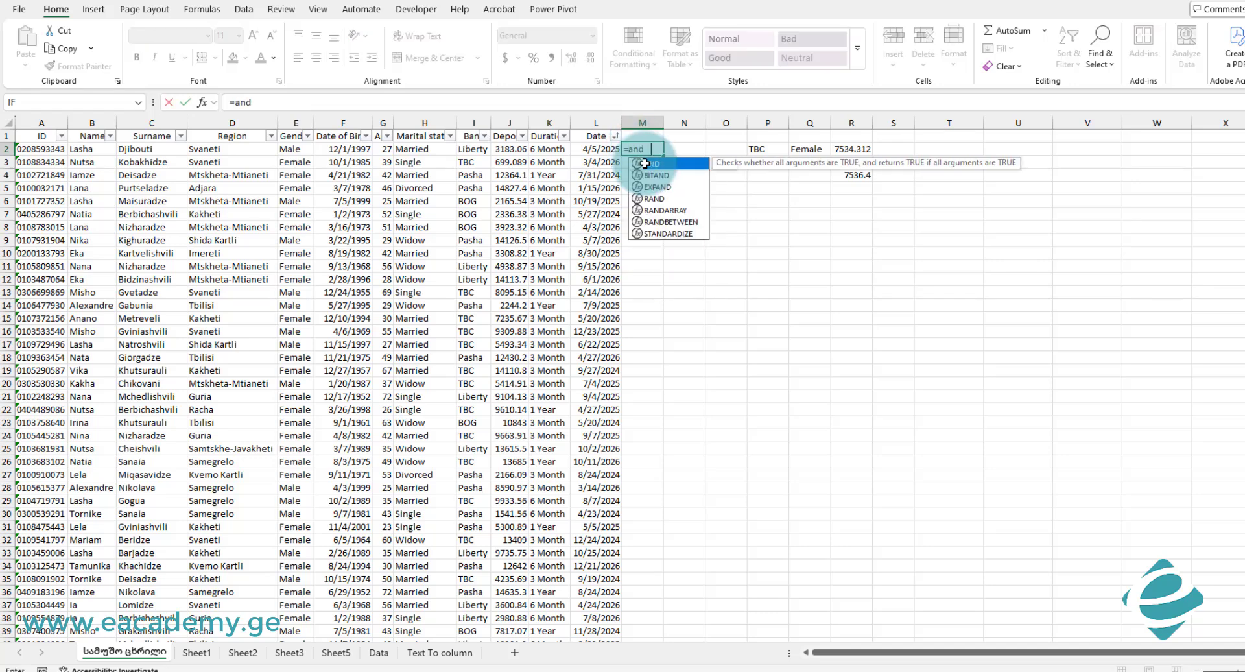
pyautogui.doubleClick(644, 162)
pyautogui.click(468, 151)
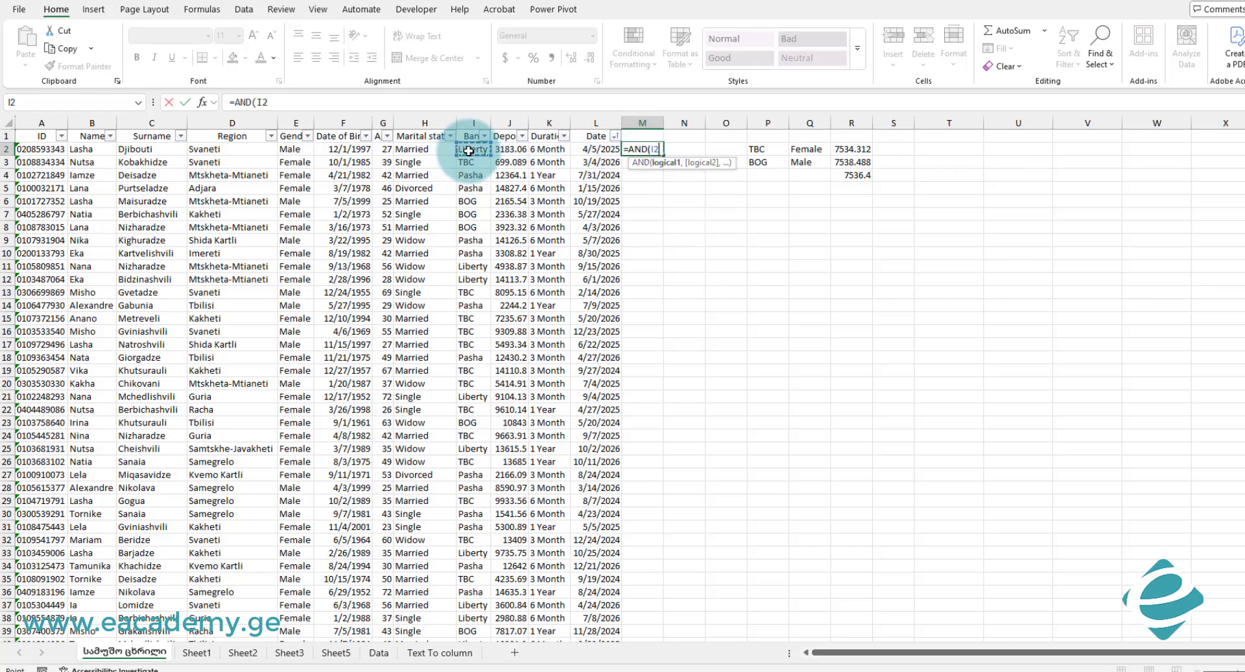
pyautogui.write('=')
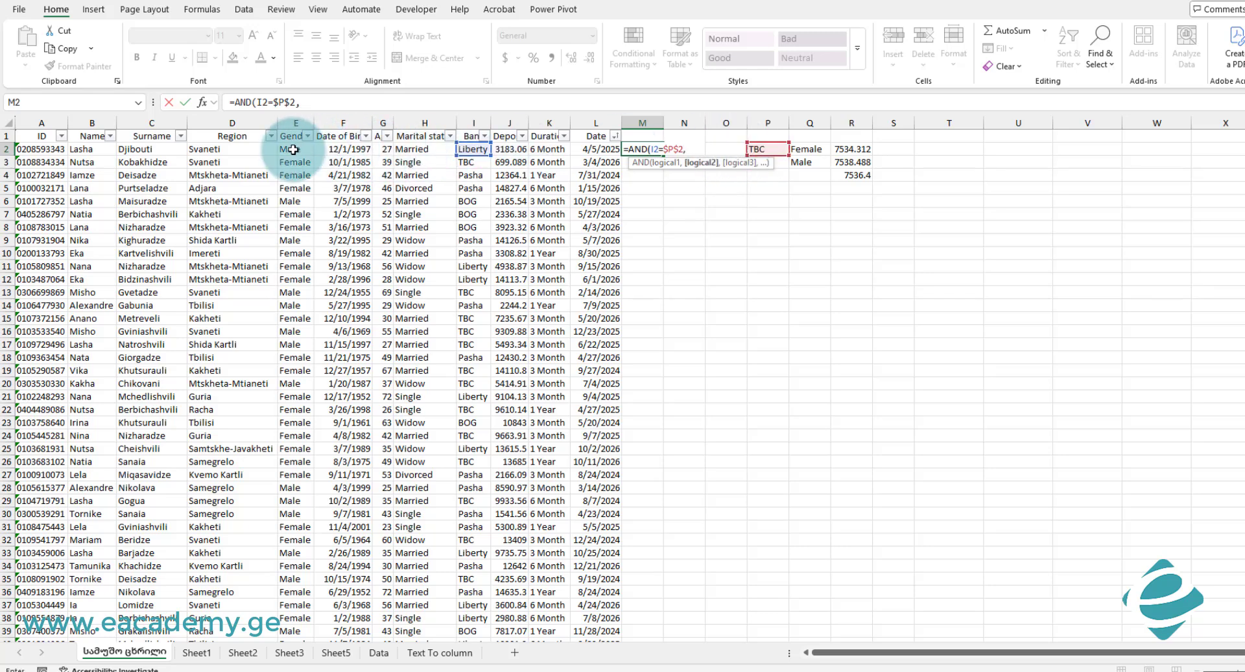
pyautogui.write('=')
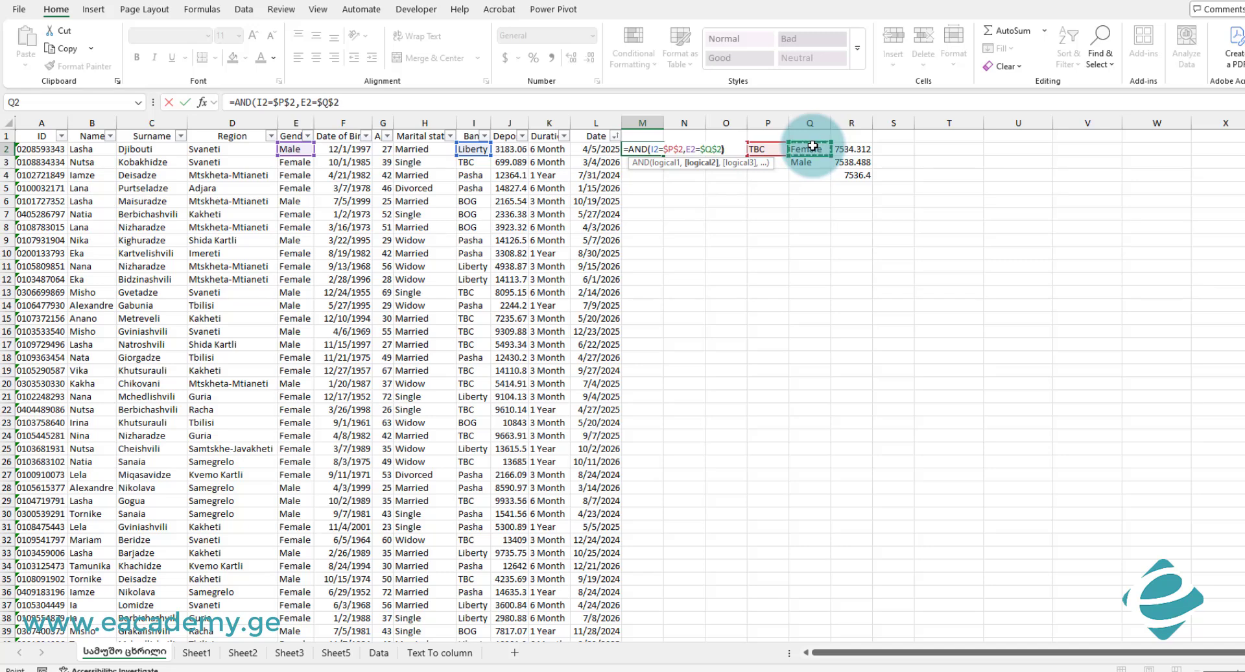
# Extend the M2 test to =OR(AND(I2=$P$2,E2=$Q$2),AND(I2="bog",E2="female")) to accept either pair of criteria.
pyautogui.click(627, 149)
pyautogui.write('or(')
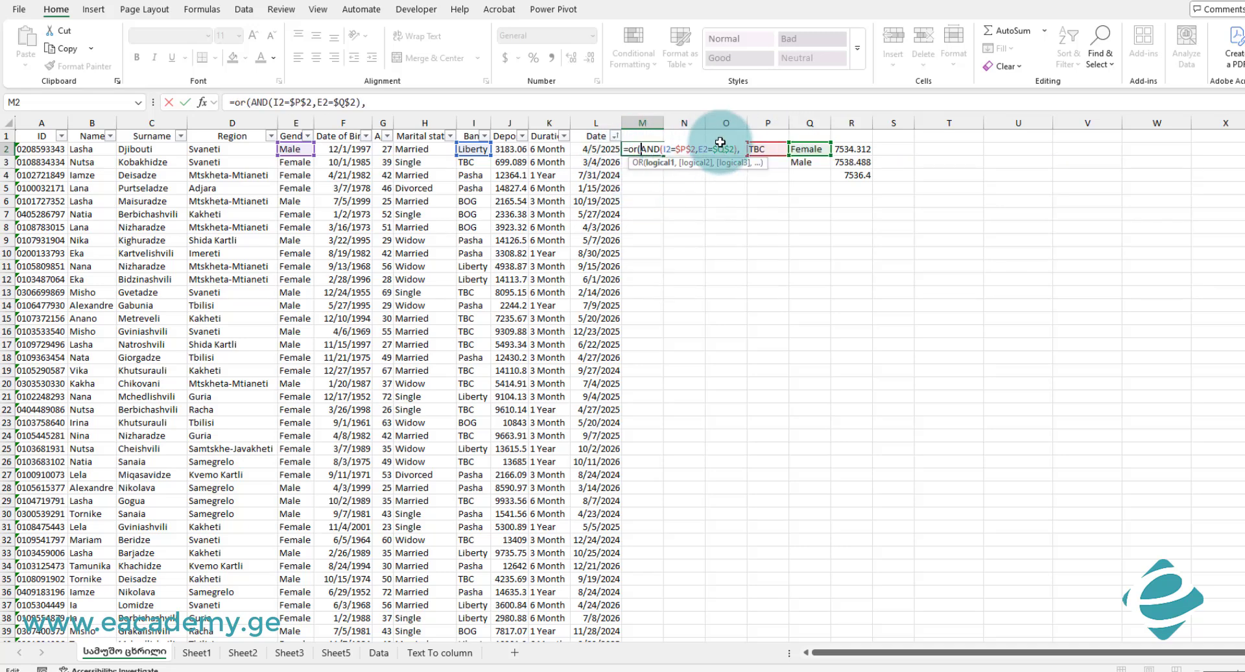
pyautogui.click(743, 150)
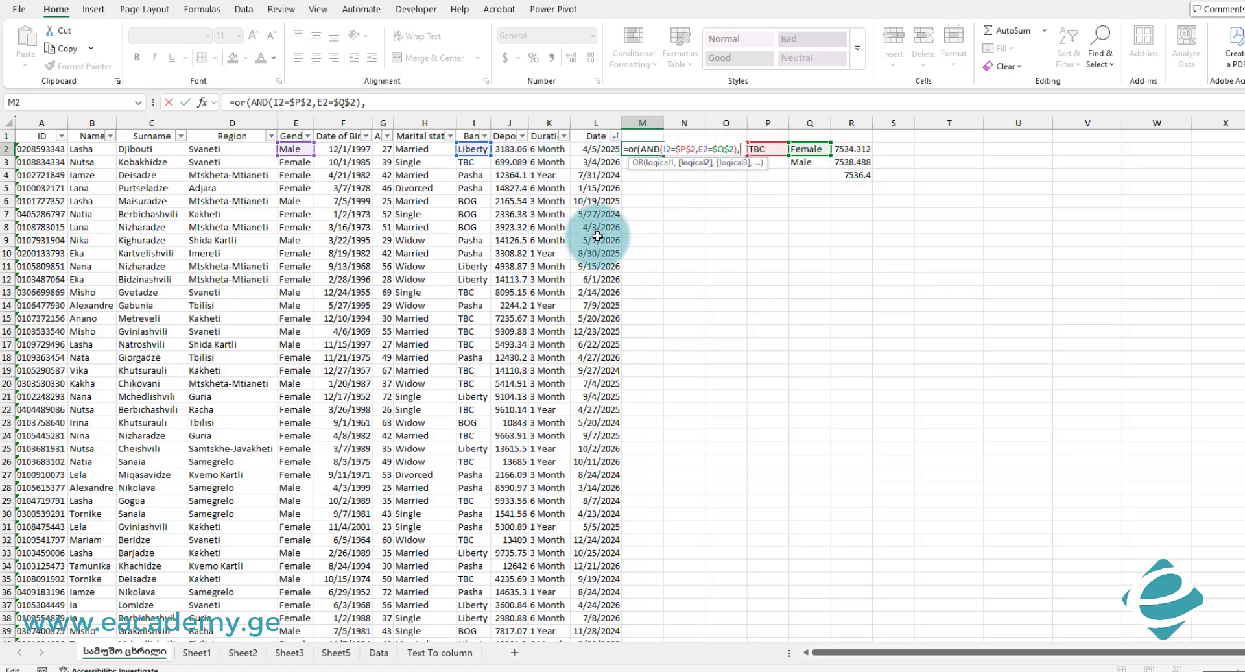
pyautogui.write('AND(')
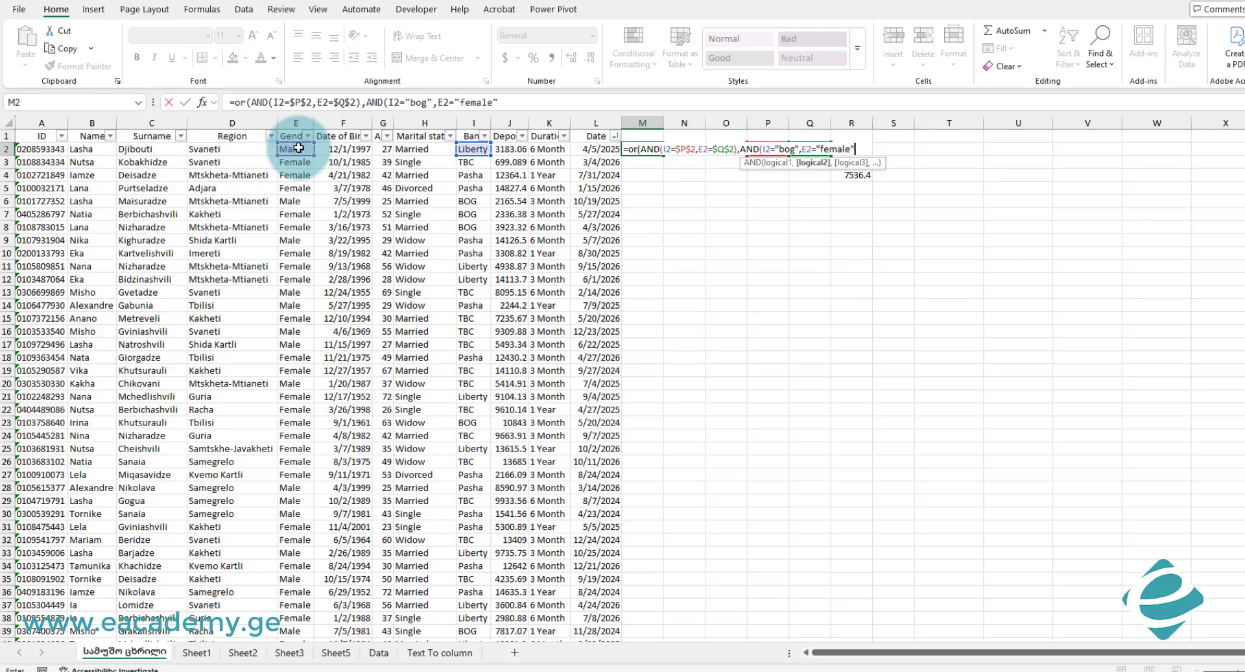
pyautogui.write(')')
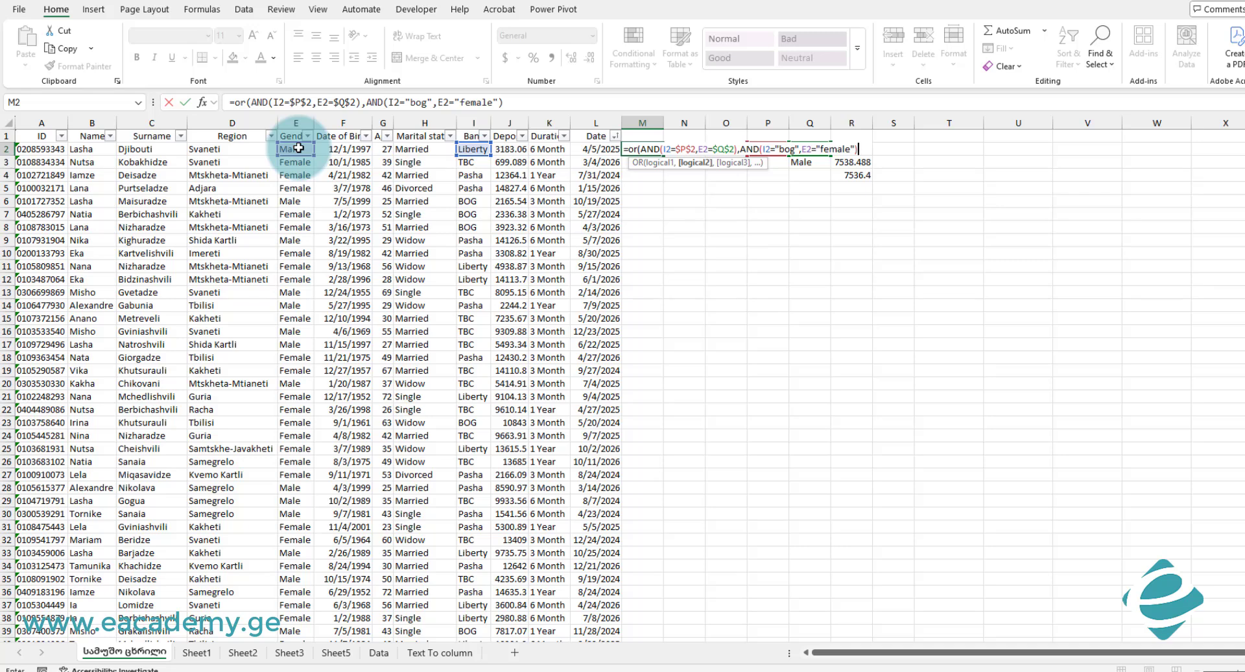
pyautogui.press('Return')
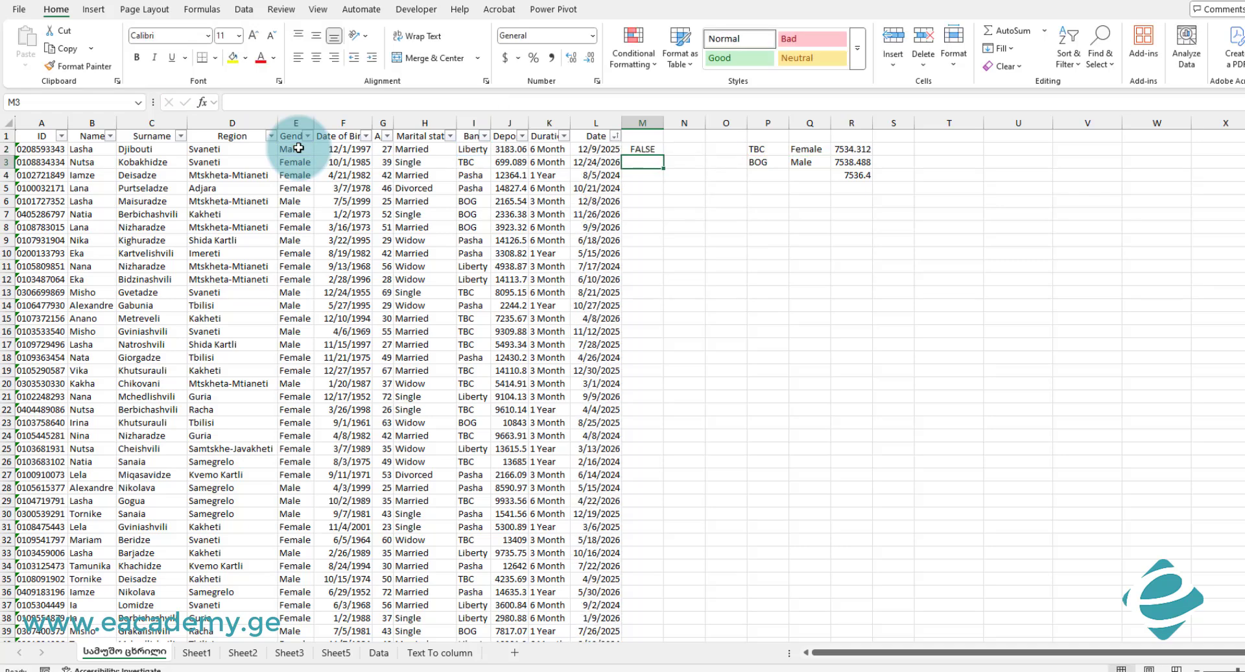
# Fill the OR test from M2 down column M and check the copied formula in M15.
pyautogui.click(655, 149)
pyautogui.doubleClick(663, 156)
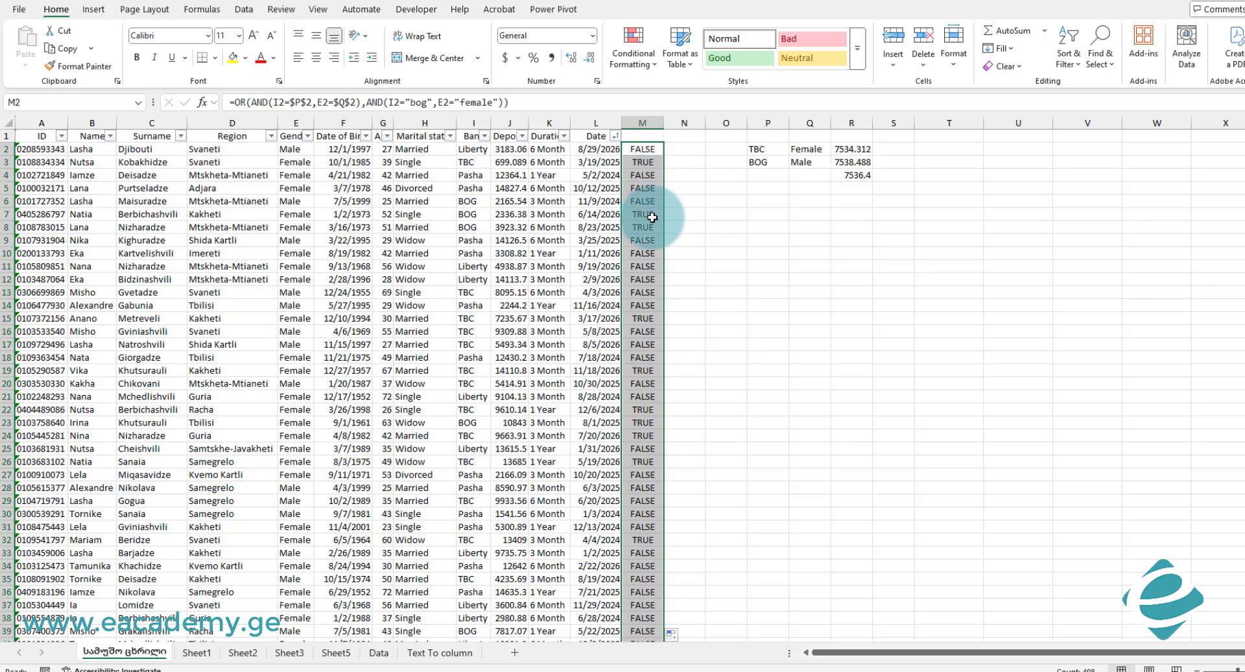
pyautogui.click(643, 320)
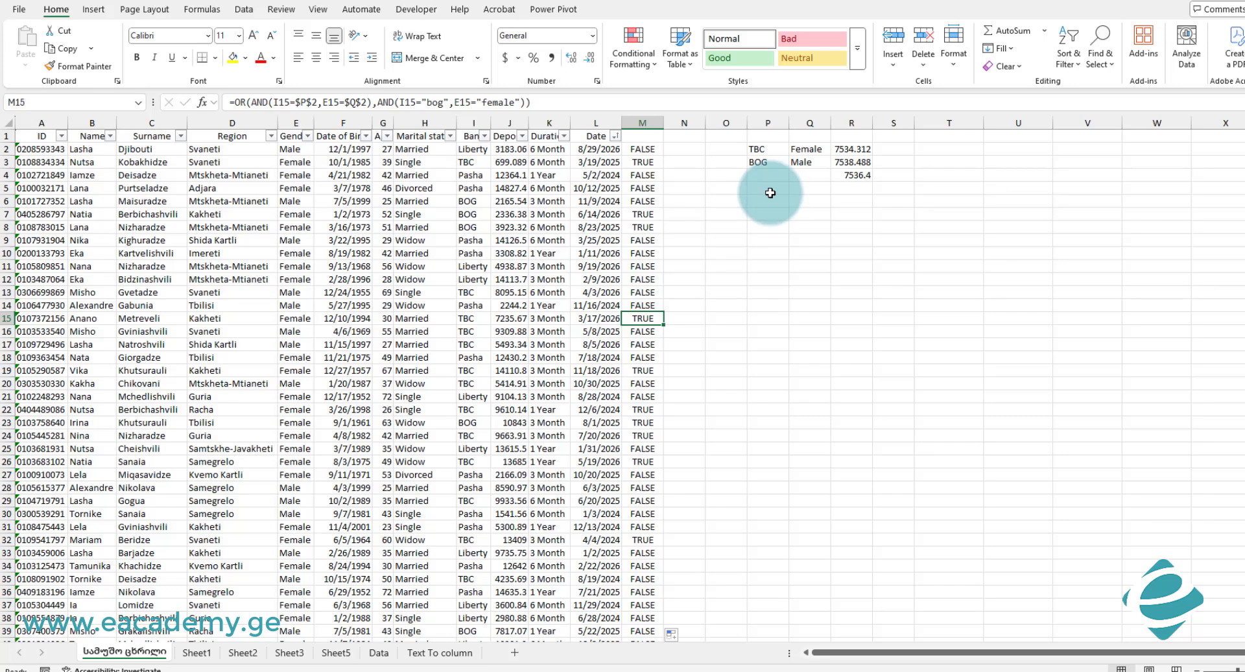
# Calculate the average deposit of the flagged rows in R6 with AVERAGEIF, using range M:M, criteria M3 and average range J:J.
pyautogui.click(845, 202)
pyautogui.write('=av')
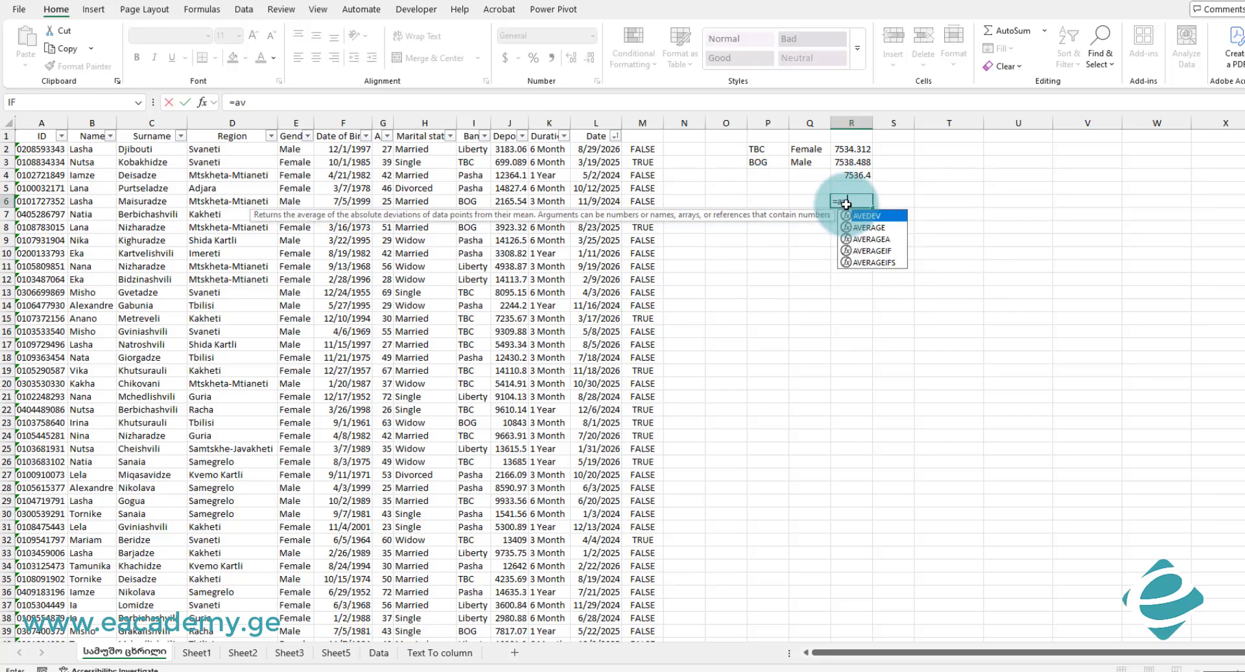
pyautogui.write('erageif')
pyautogui.press('Tab')
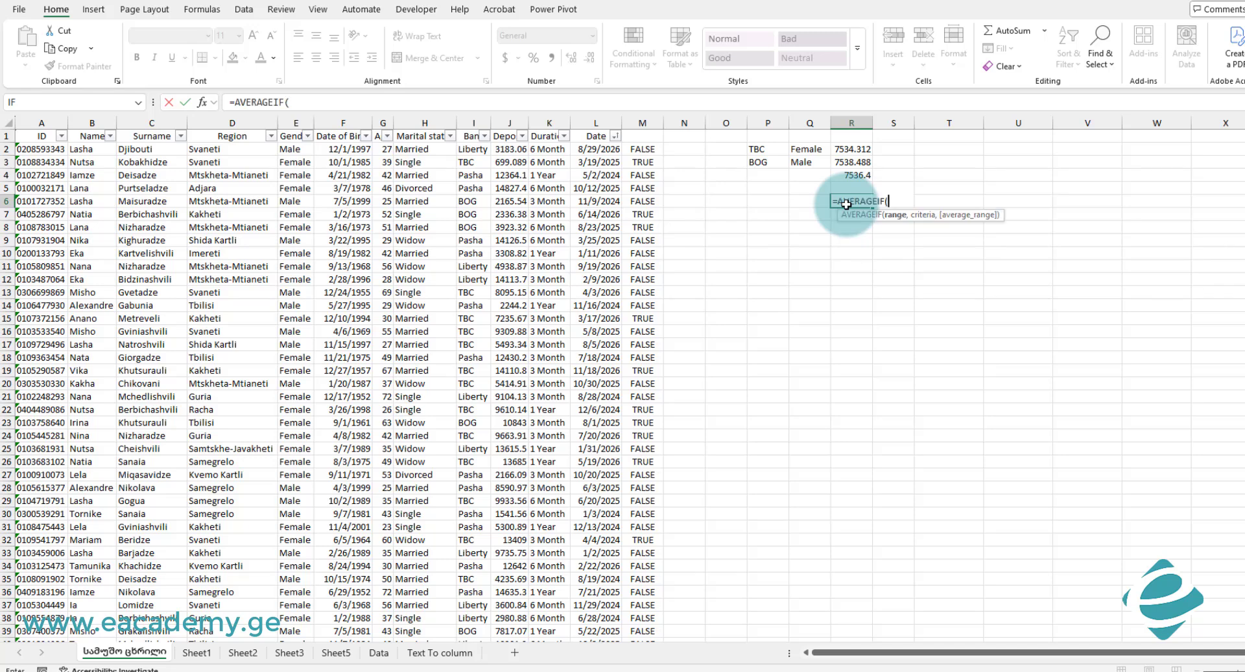
pyautogui.click(201, 102)
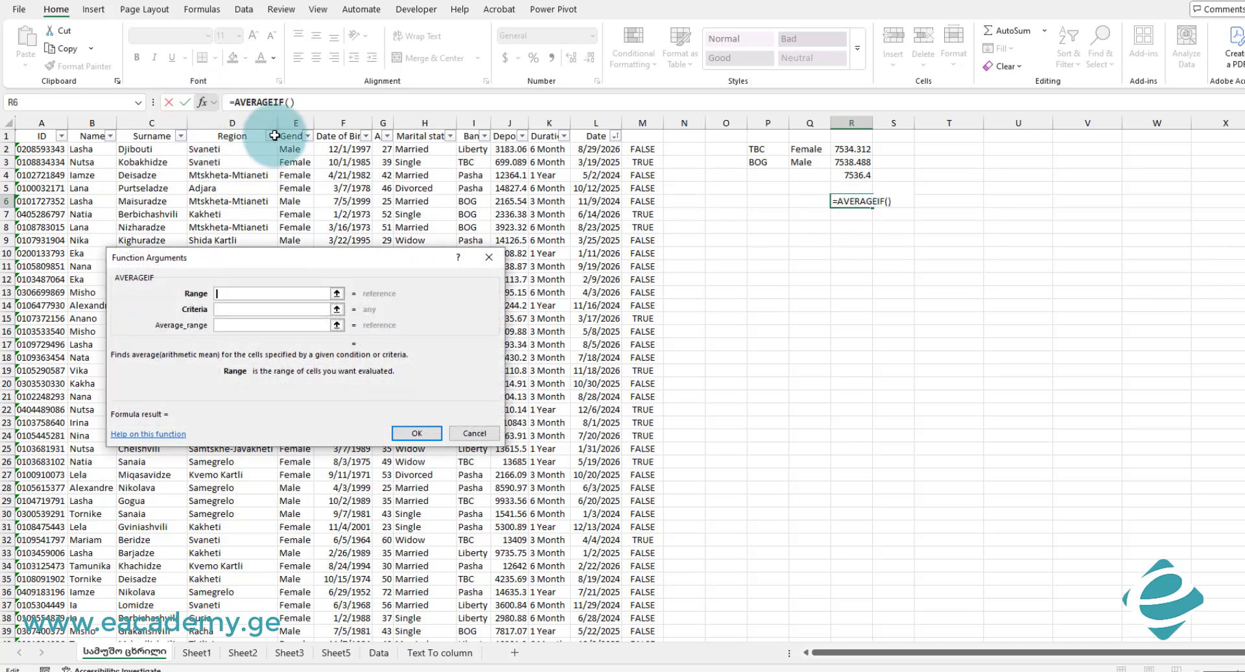
pyautogui.click(642, 122)
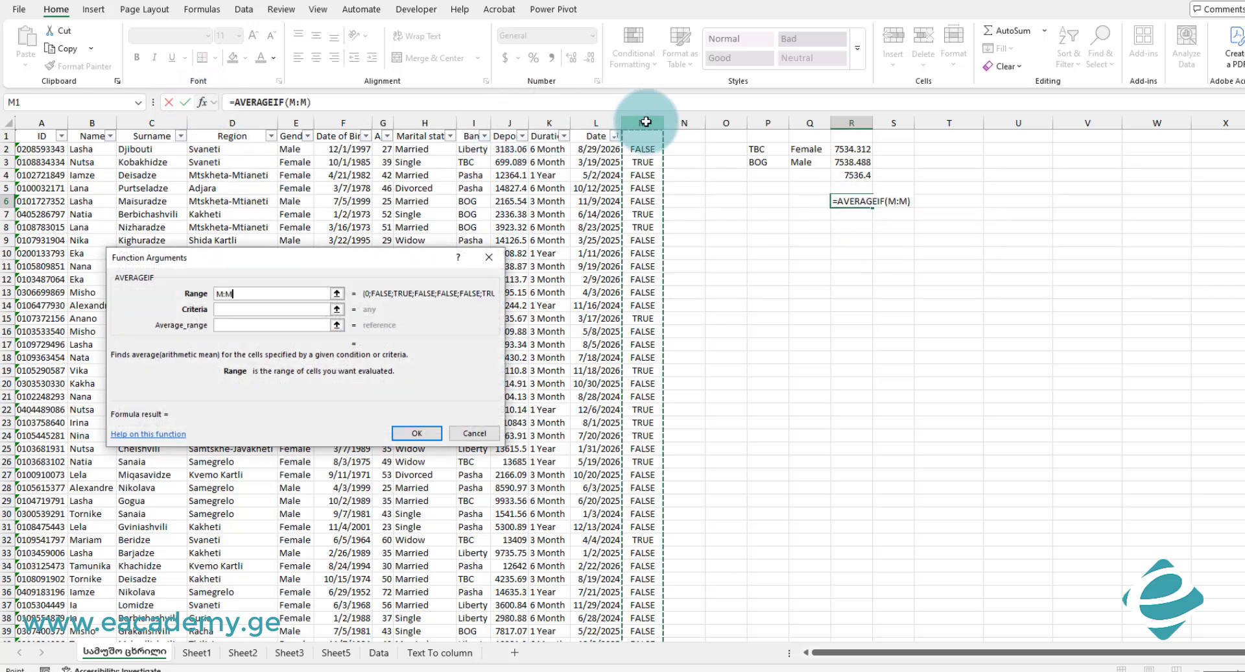
pyautogui.press('Tab')
pyautogui.click(648, 161)
pyautogui.press('Tab')
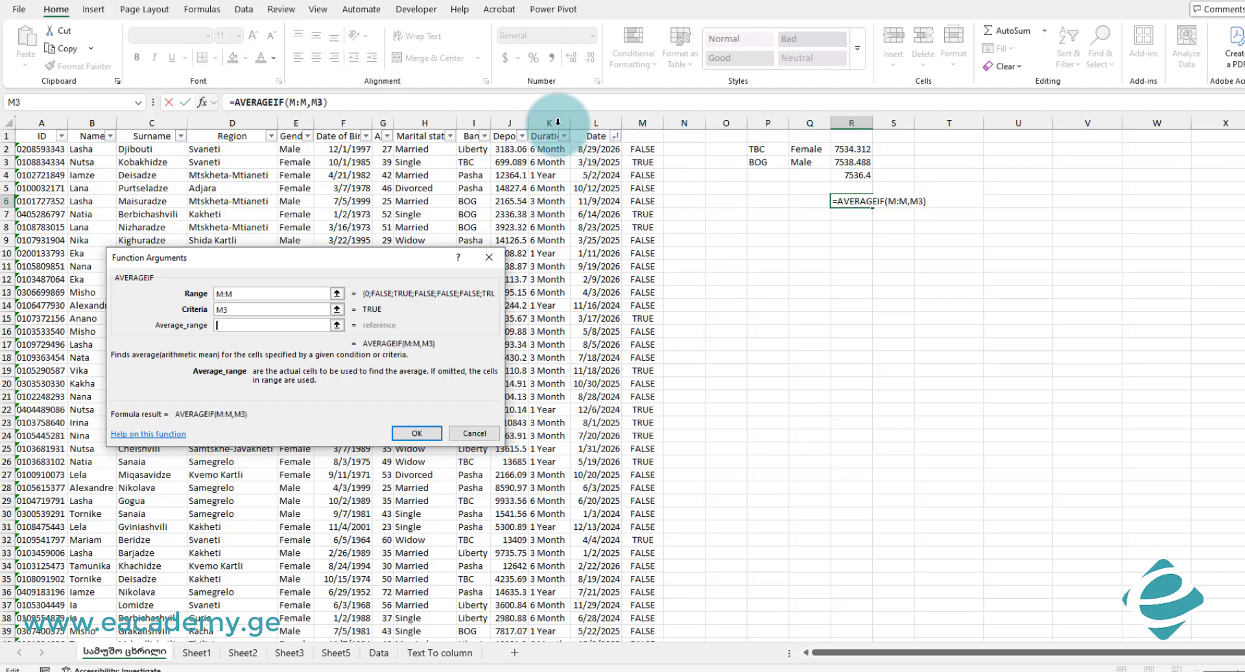
pyautogui.click(511, 123)
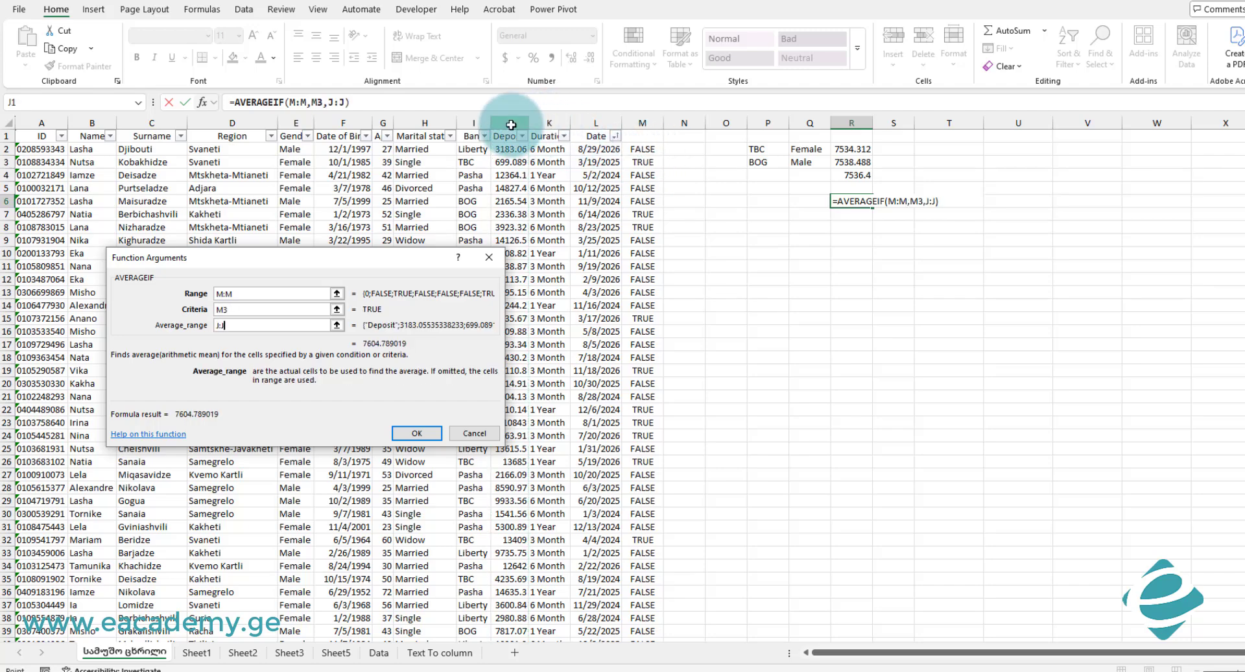
pyautogui.press('Return')
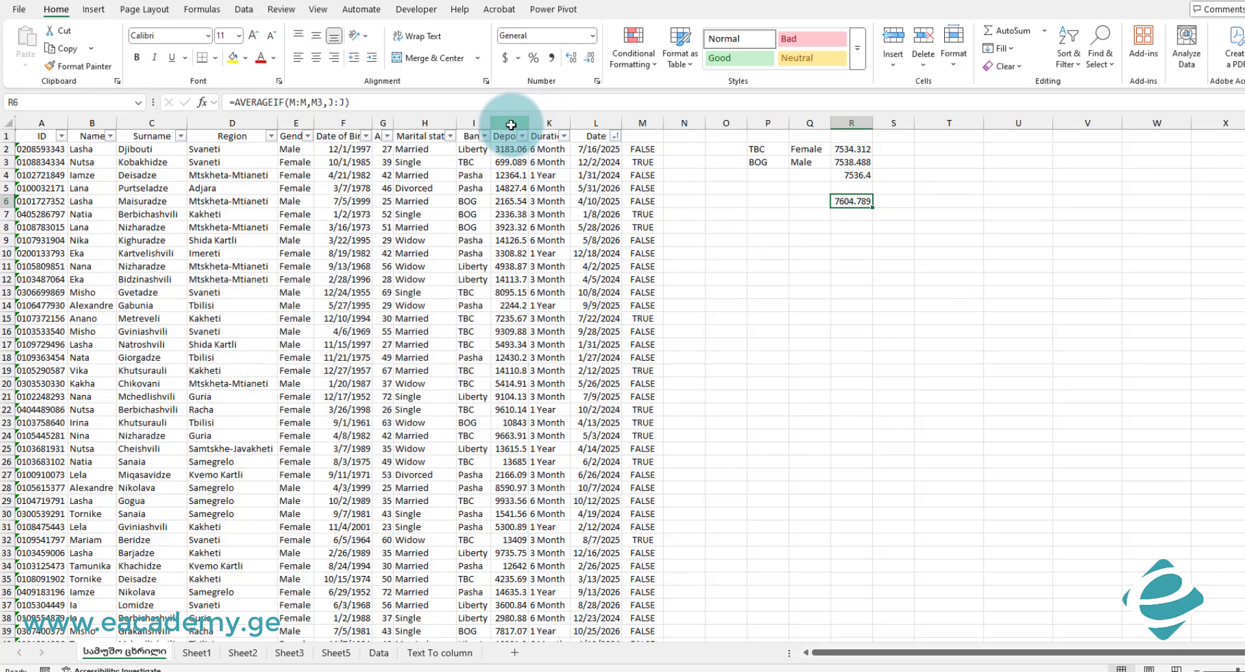
# Change the second gender condition in M2 to "male" and refill the corrected formula down column M.
pyautogui.moveTo(856, 153); pyautogui.dragTo(861, 163)
pyautogui.click(861, 201)
pyautogui.doubleClick(646, 149)
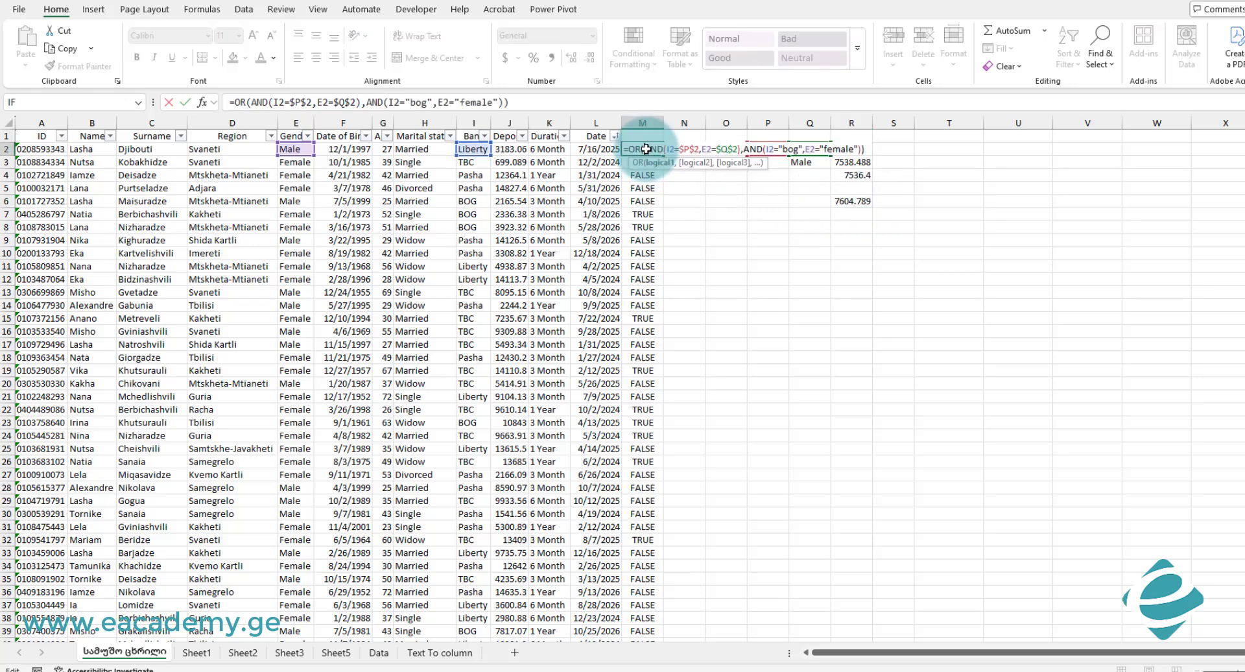
pyautogui.click(826, 149)
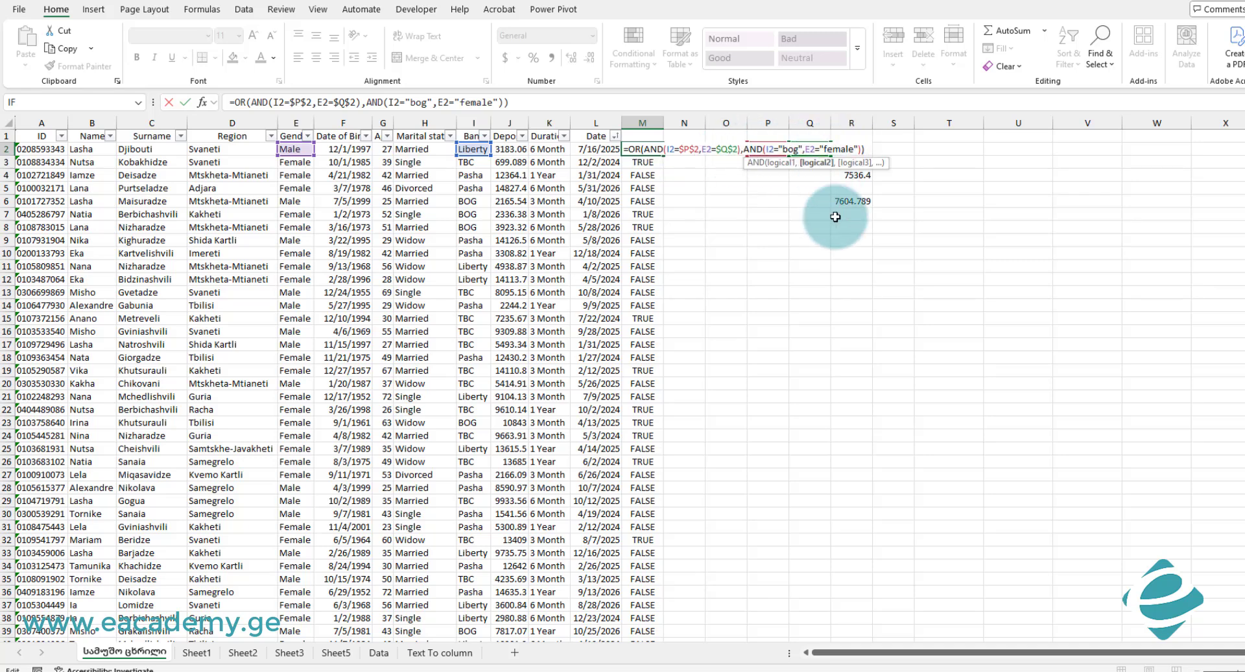
pyautogui.press('Return')
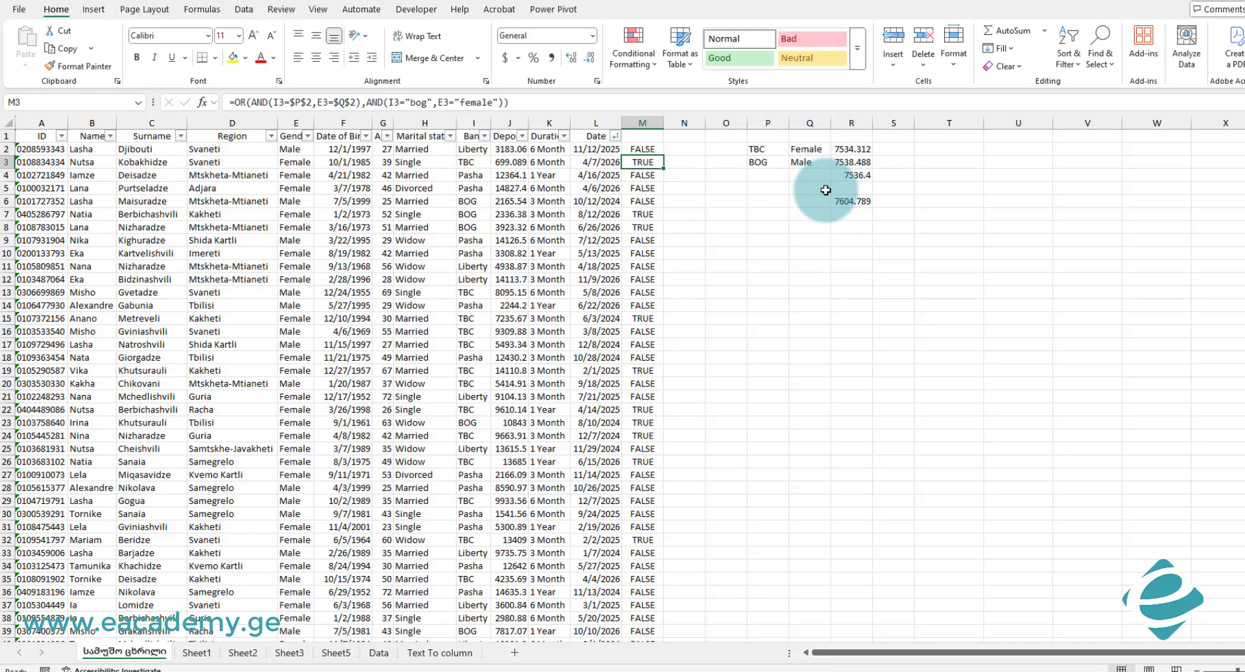
pyautogui.click(649, 150)
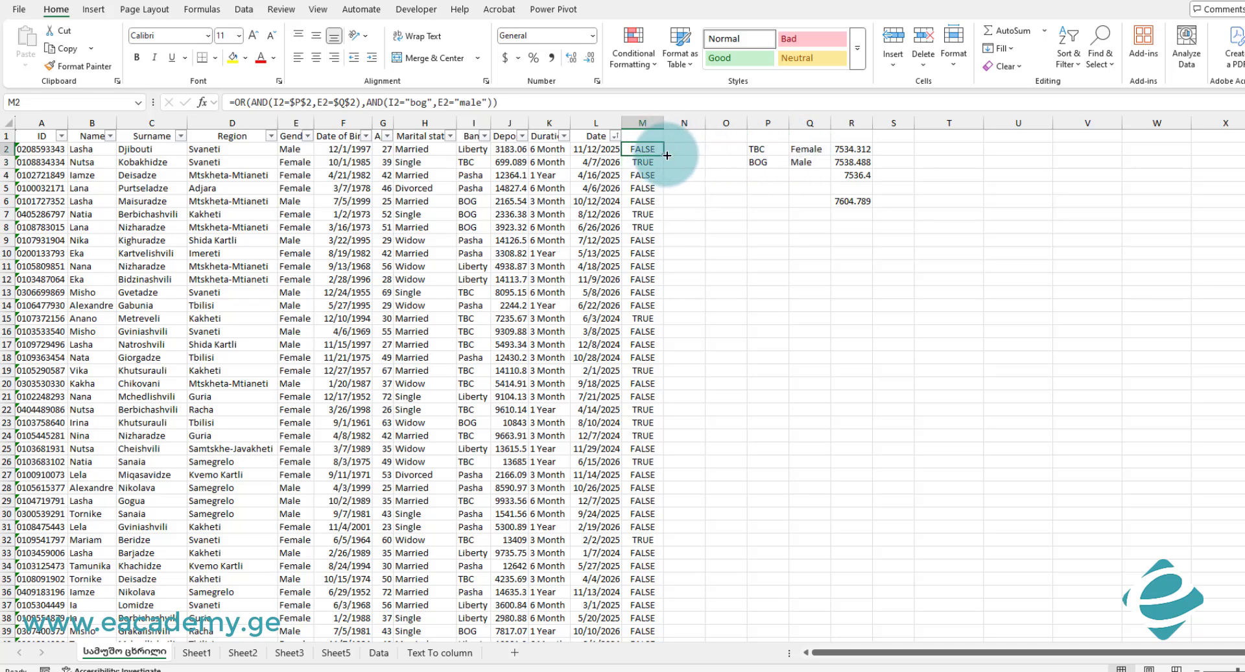
pyautogui.doubleClick(666, 156)
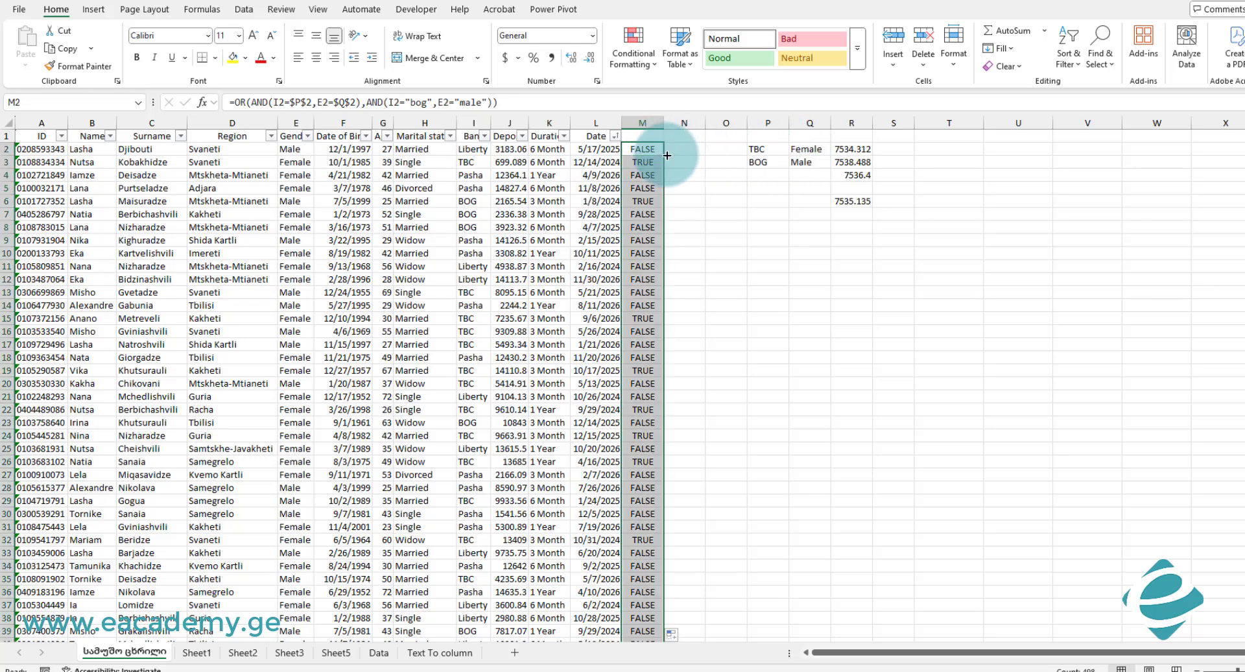
# Format the average in R4 as a Number with three decimals and move it to R5, directly above the AVERAGEIF result.
pyautogui.click(851, 199)
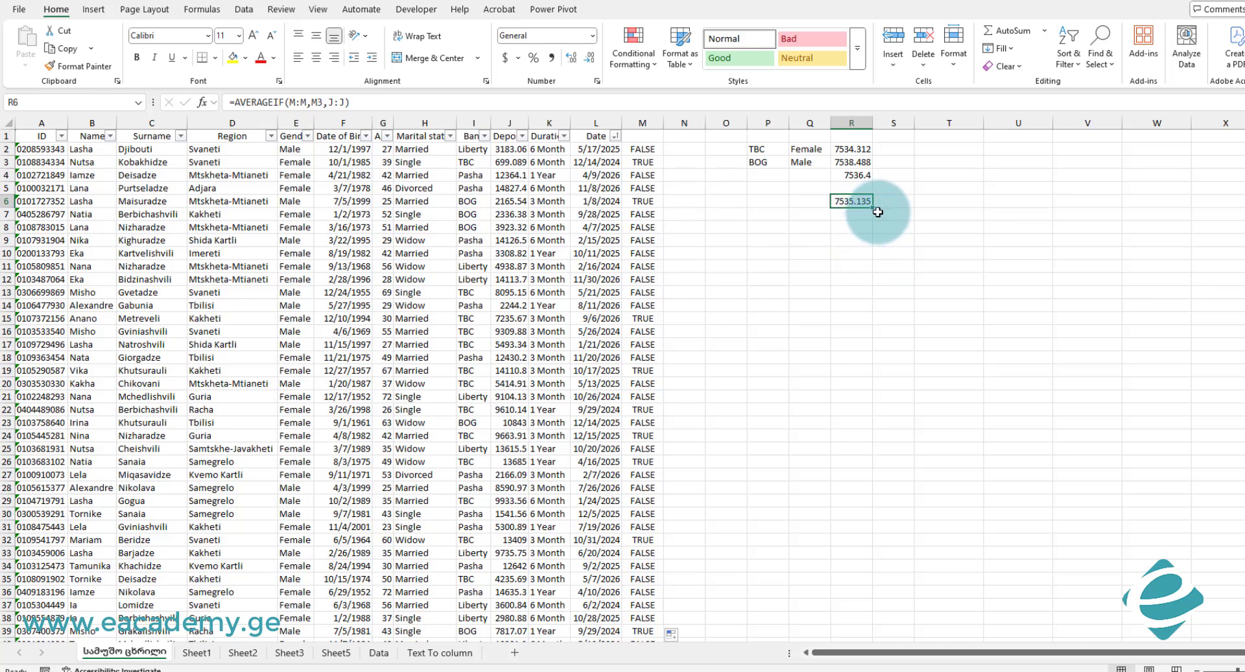
pyautogui.click(862, 176)
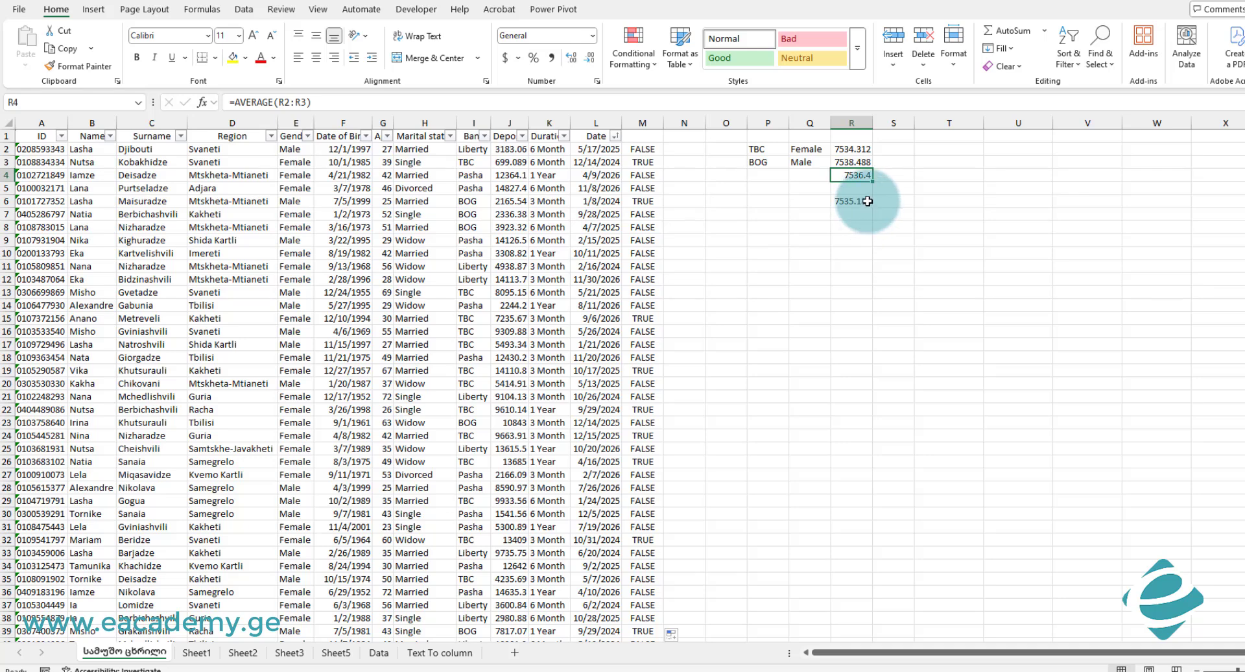
pyautogui.click(592, 57)
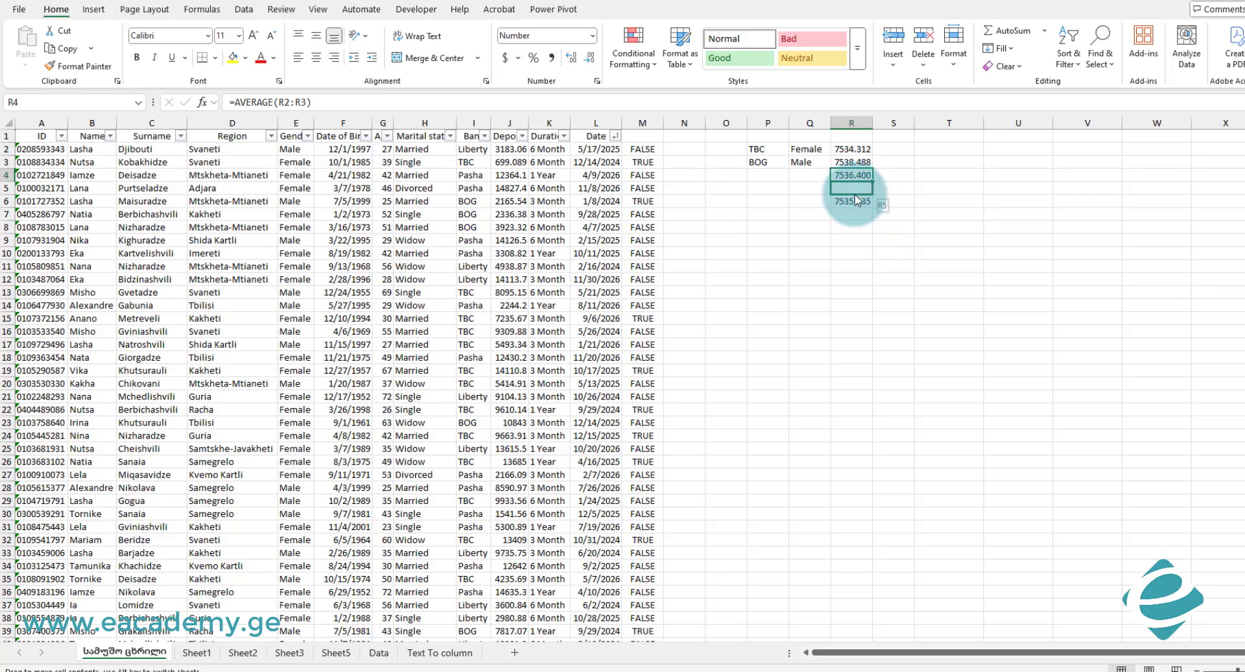
pyautogui.moveTo(857, 200); pyautogui.dragTo(856, 198)
pyautogui.click(769, 245)
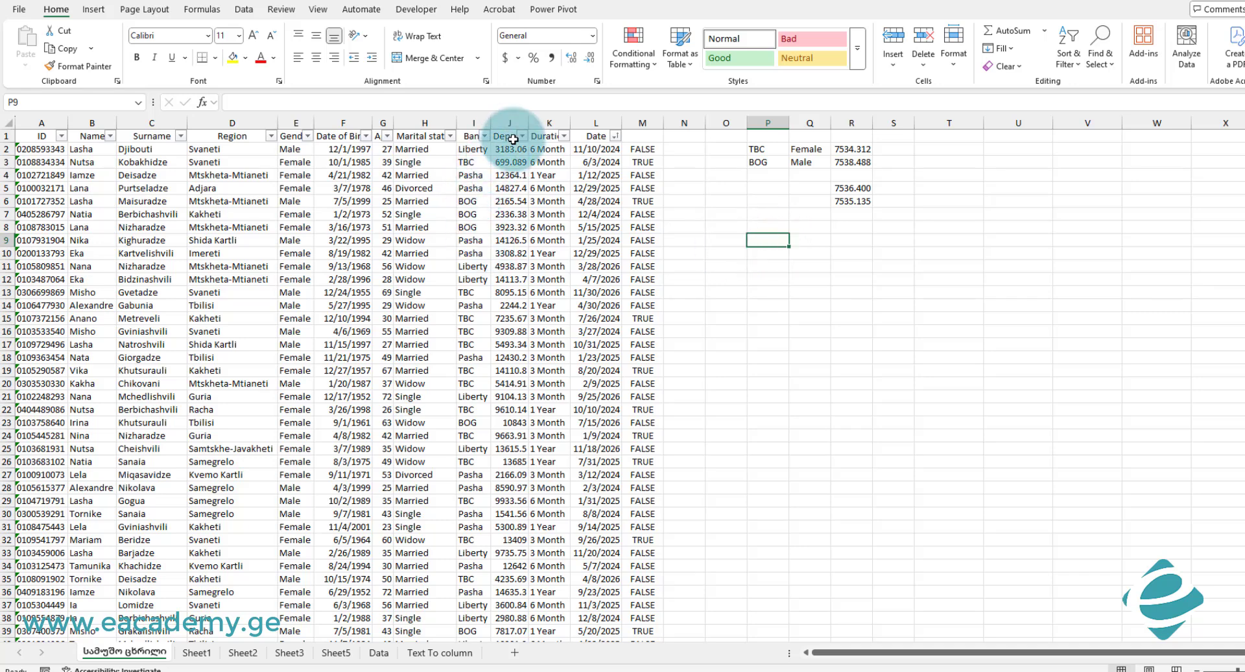
# Copy the Bank and Gender headers from the data table into P1 and Q1 above the criteria.
pyautogui.click(467, 134)
pyautogui.hotkey('ctrl', 'c')
pyautogui.click(768, 136)
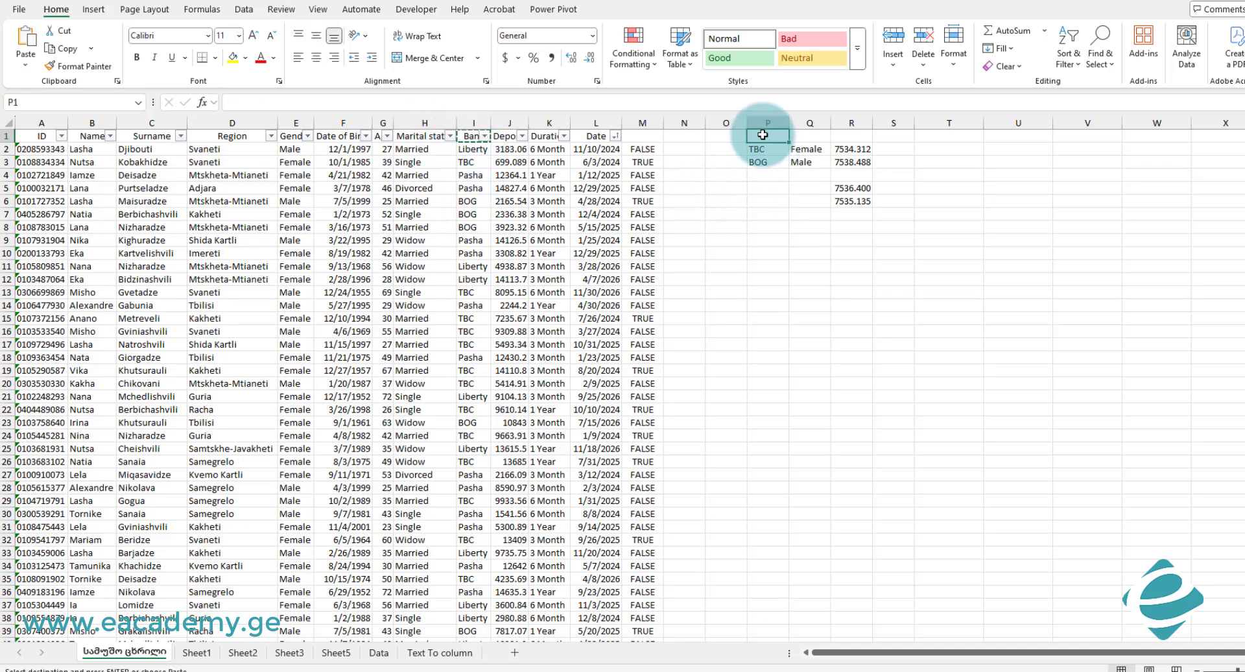
pyautogui.hotkey('ctrl', 'v')
pyautogui.click(291, 136)
pyautogui.hotkey('ctrl', 'c')
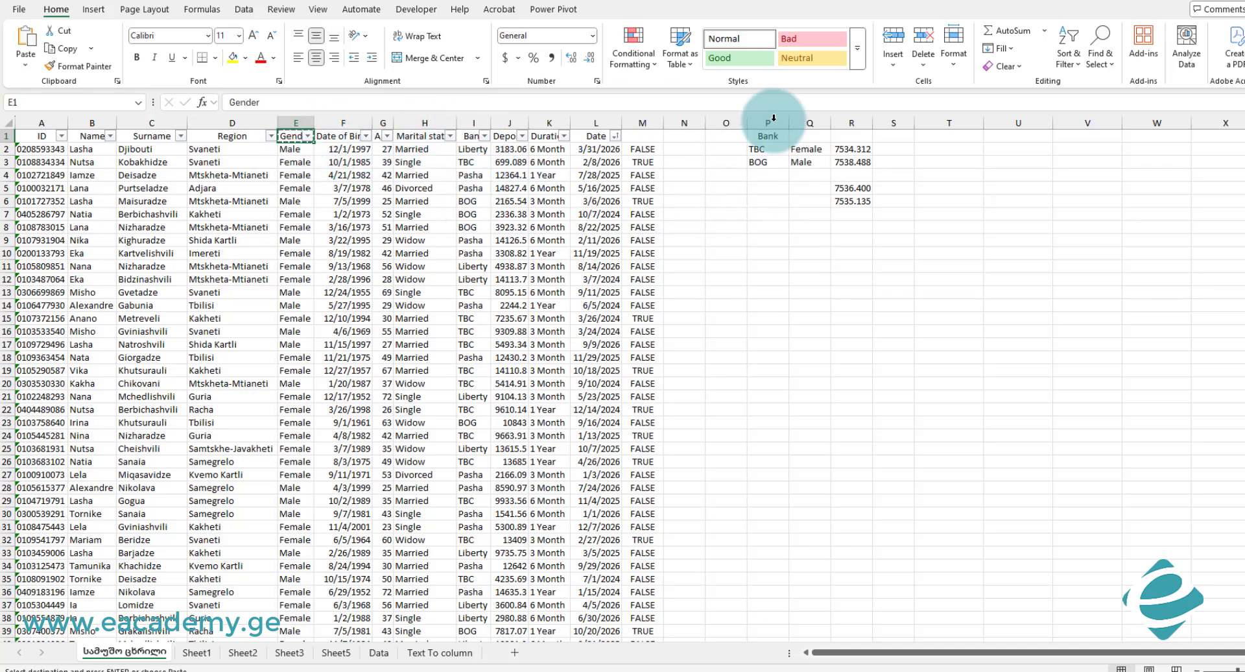
pyautogui.click(809, 135)
pyautogui.hotkey('ctrl', 'v')
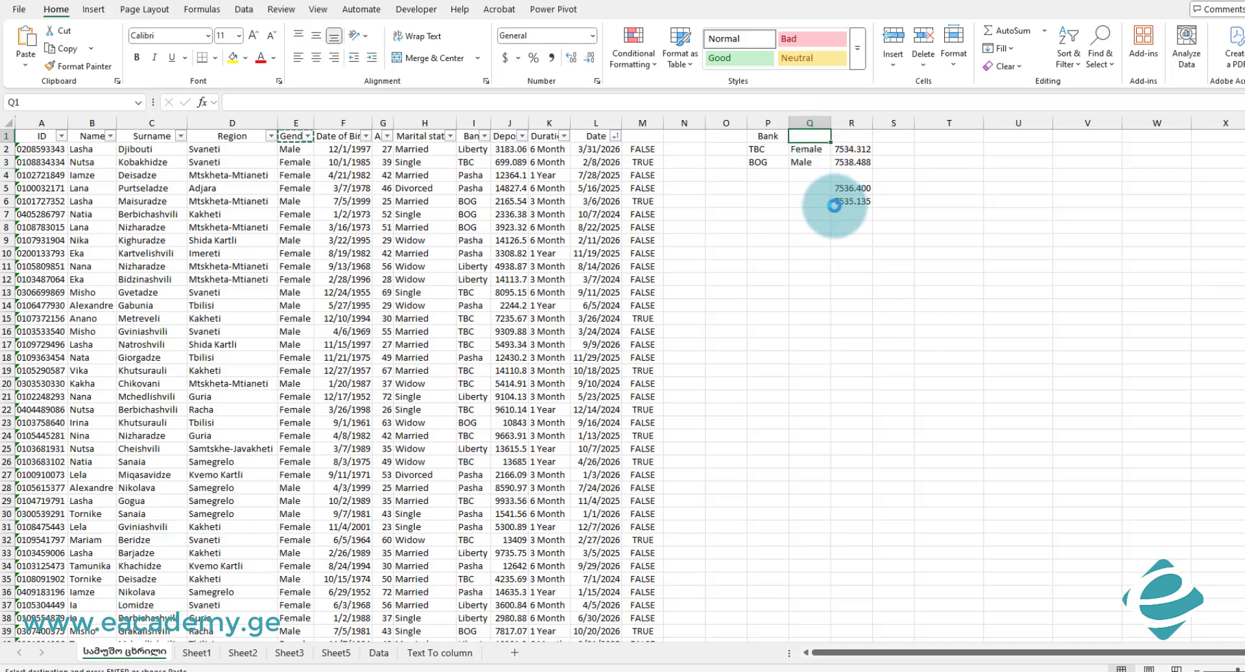
# Calculate the average deposit in P10 with DAVERAGE, using database A:L, field J1 and criteria P1:Q3.
pyautogui.click(766, 254)
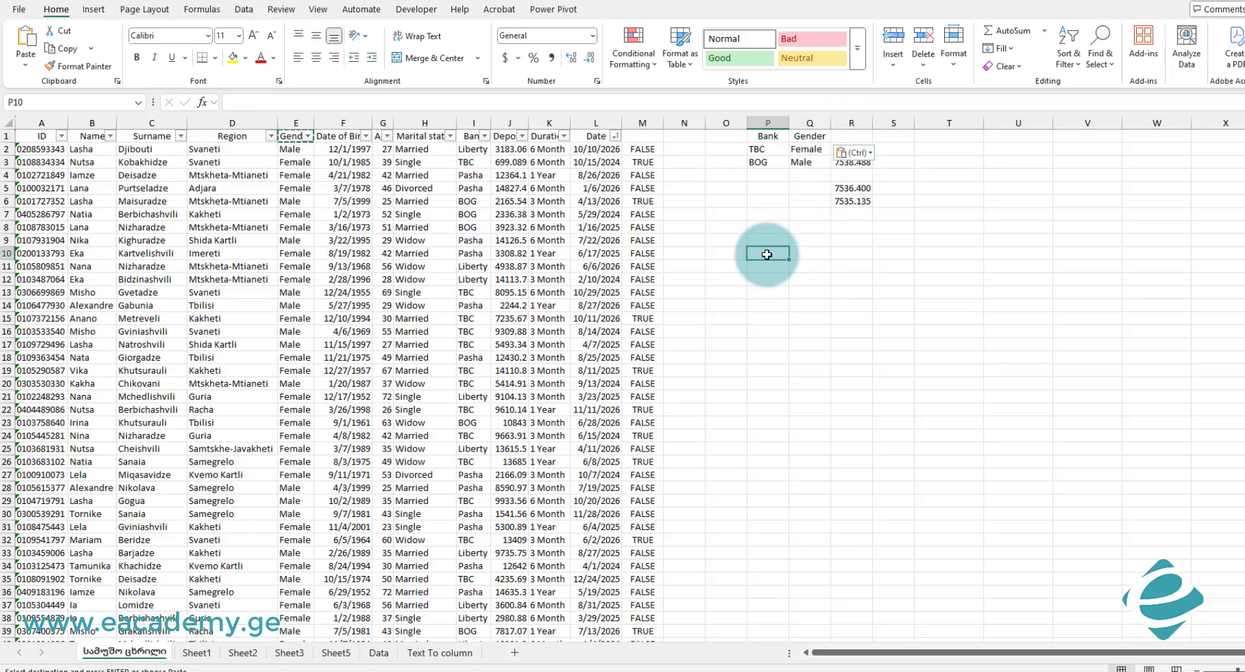
pyautogui.write('=')
pyautogui.write('VERAGE(')
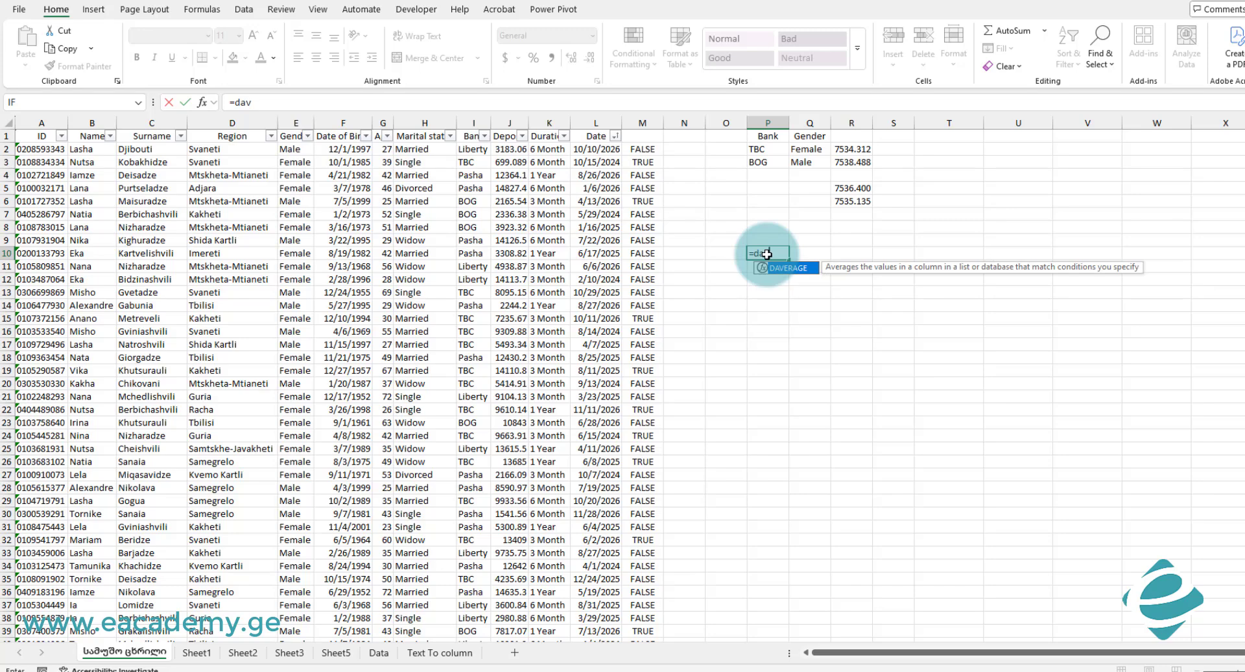
pyautogui.press('Tab')
pyautogui.click(205, 103)
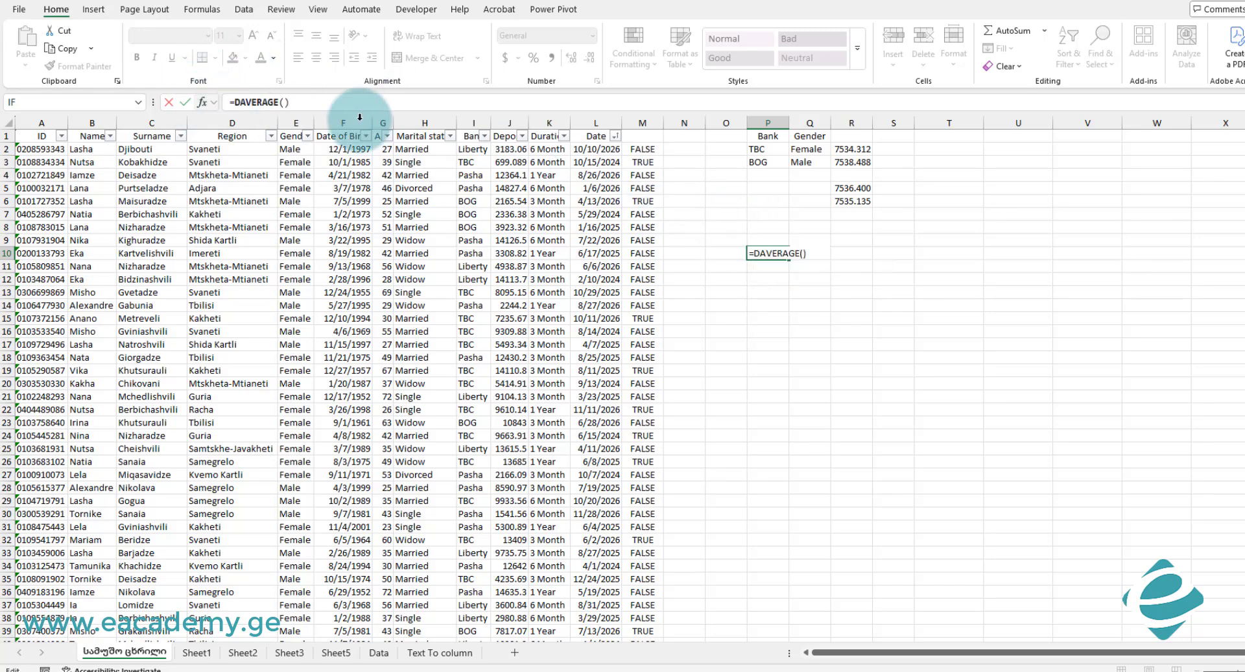
pyautogui.moveTo(596, 119); pyautogui.dragTo(29, 126)
pyautogui.click(245, 309)
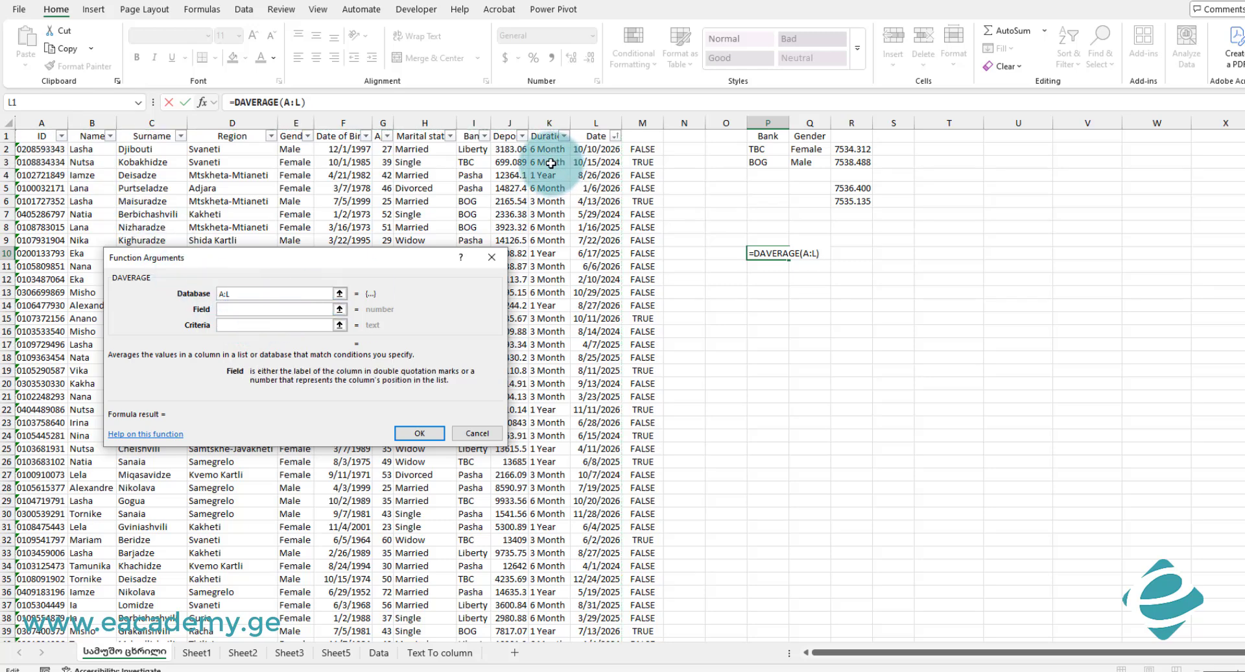
pyautogui.click(503, 135)
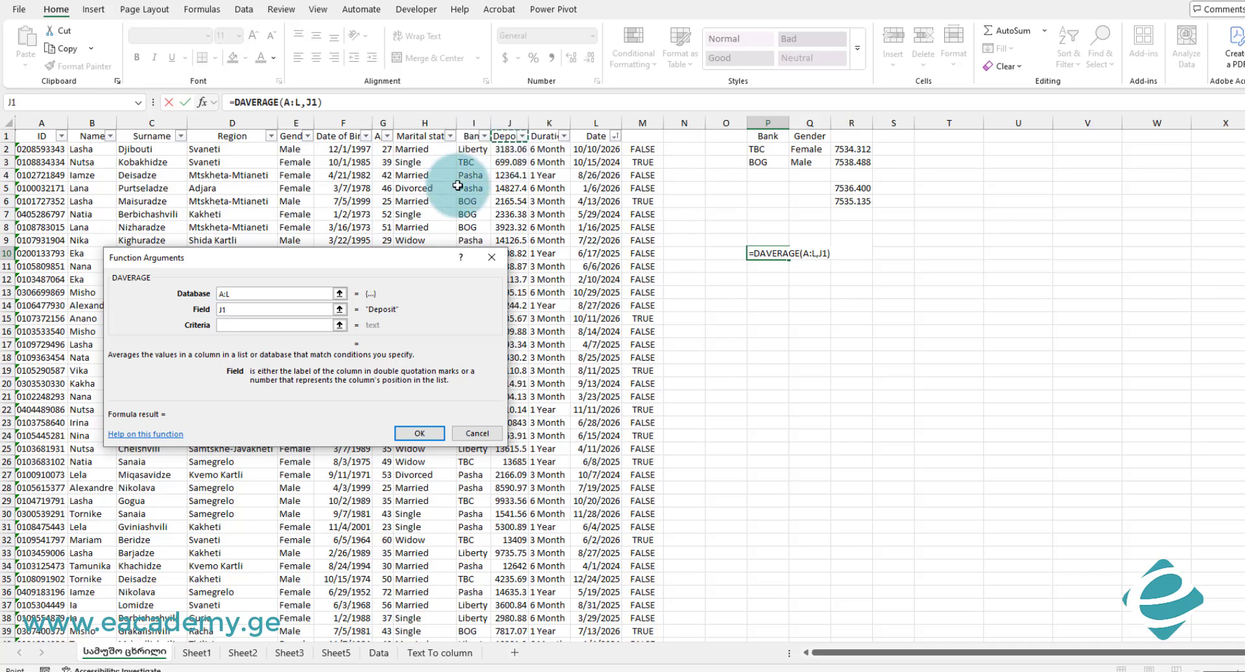
pyautogui.click(327, 324)
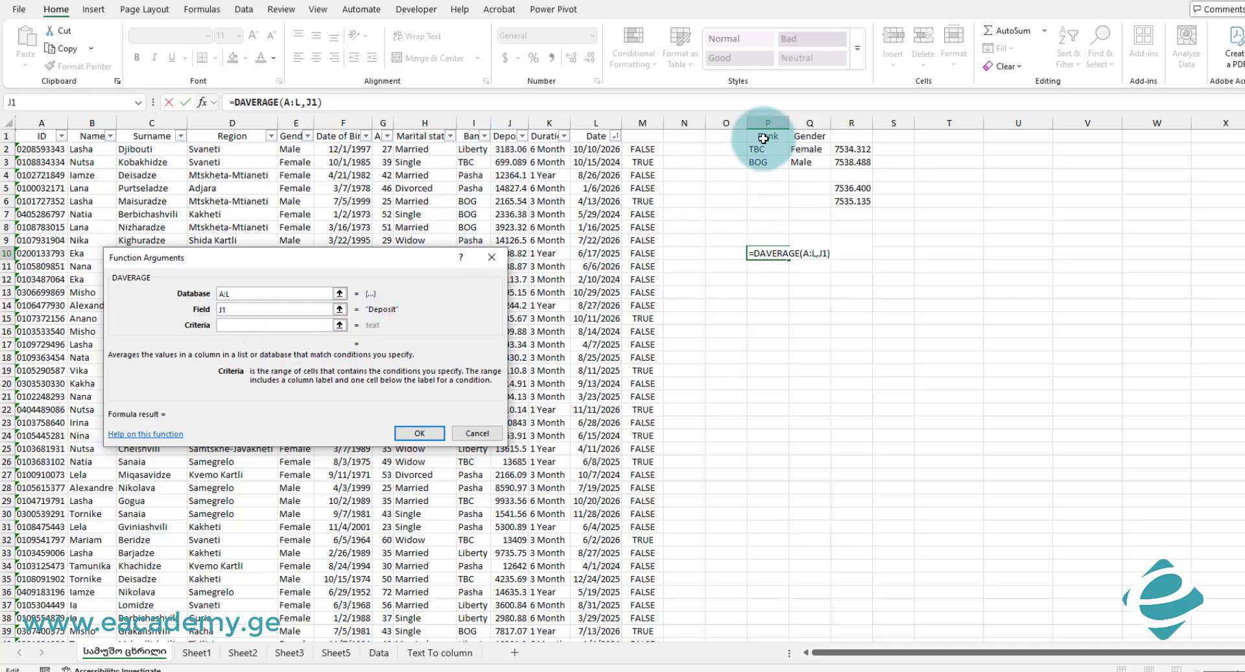
pyautogui.moveTo(764, 136); pyautogui.dragTo(804, 167)
pyautogui.click(419, 433)
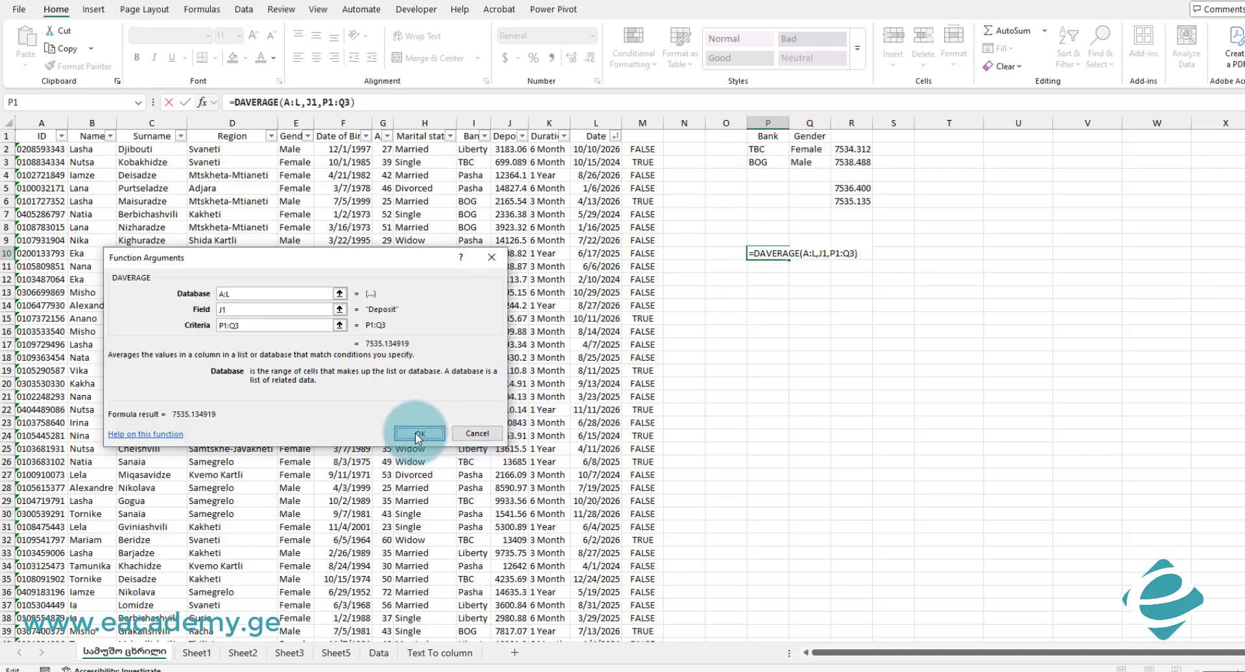
# Review the AVERAGEIF result in R6 and the two AVERAGEIFS results in R2:R3 for comparison with the DAVERAGE result.
pyautogui.click(851, 201)
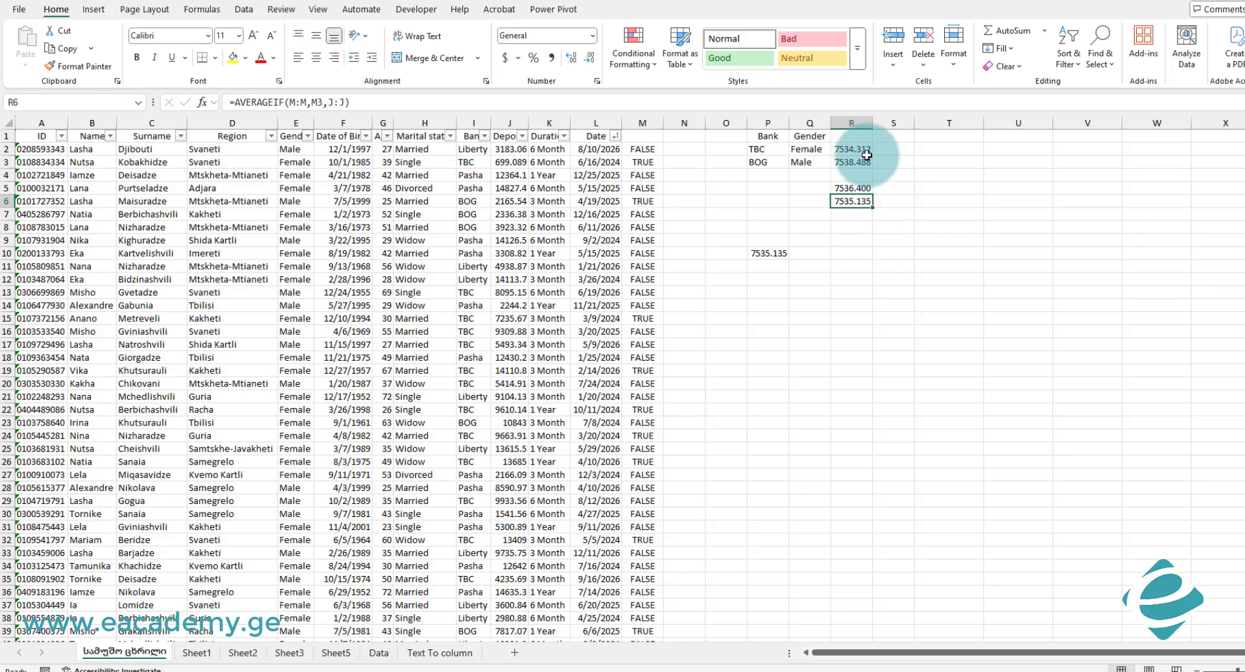
pyautogui.moveTo(856, 149); pyautogui.dragTo(865, 157)
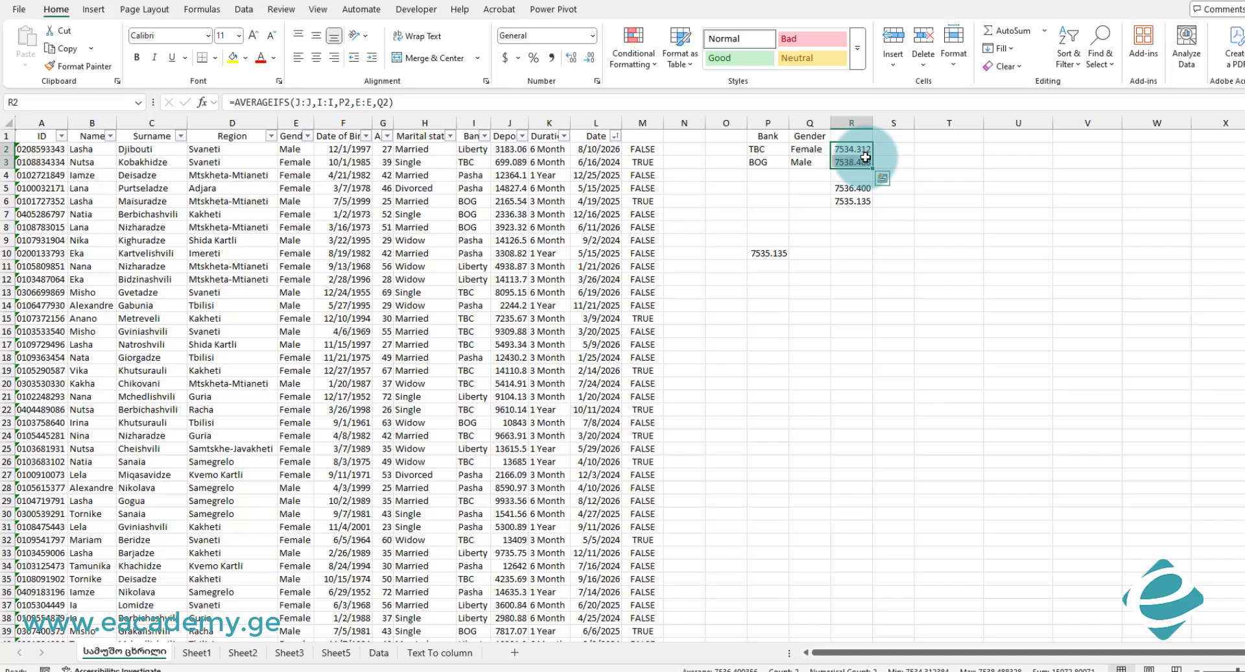